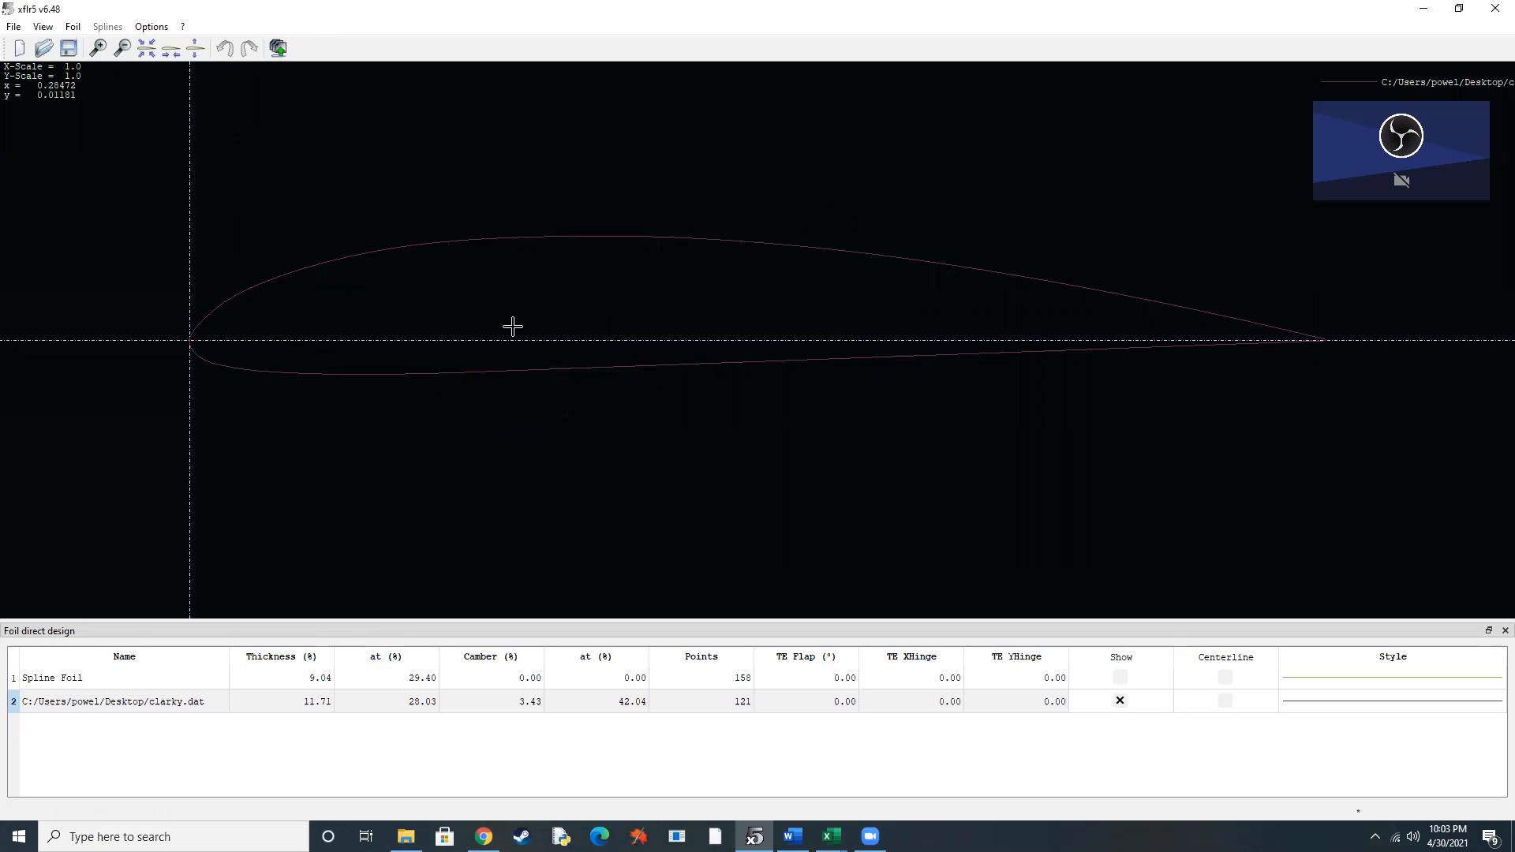
Open XFoil Direct Analysis for the clarky airfoil and move the analysis settings window over the polar graphs.
click(20, 32)
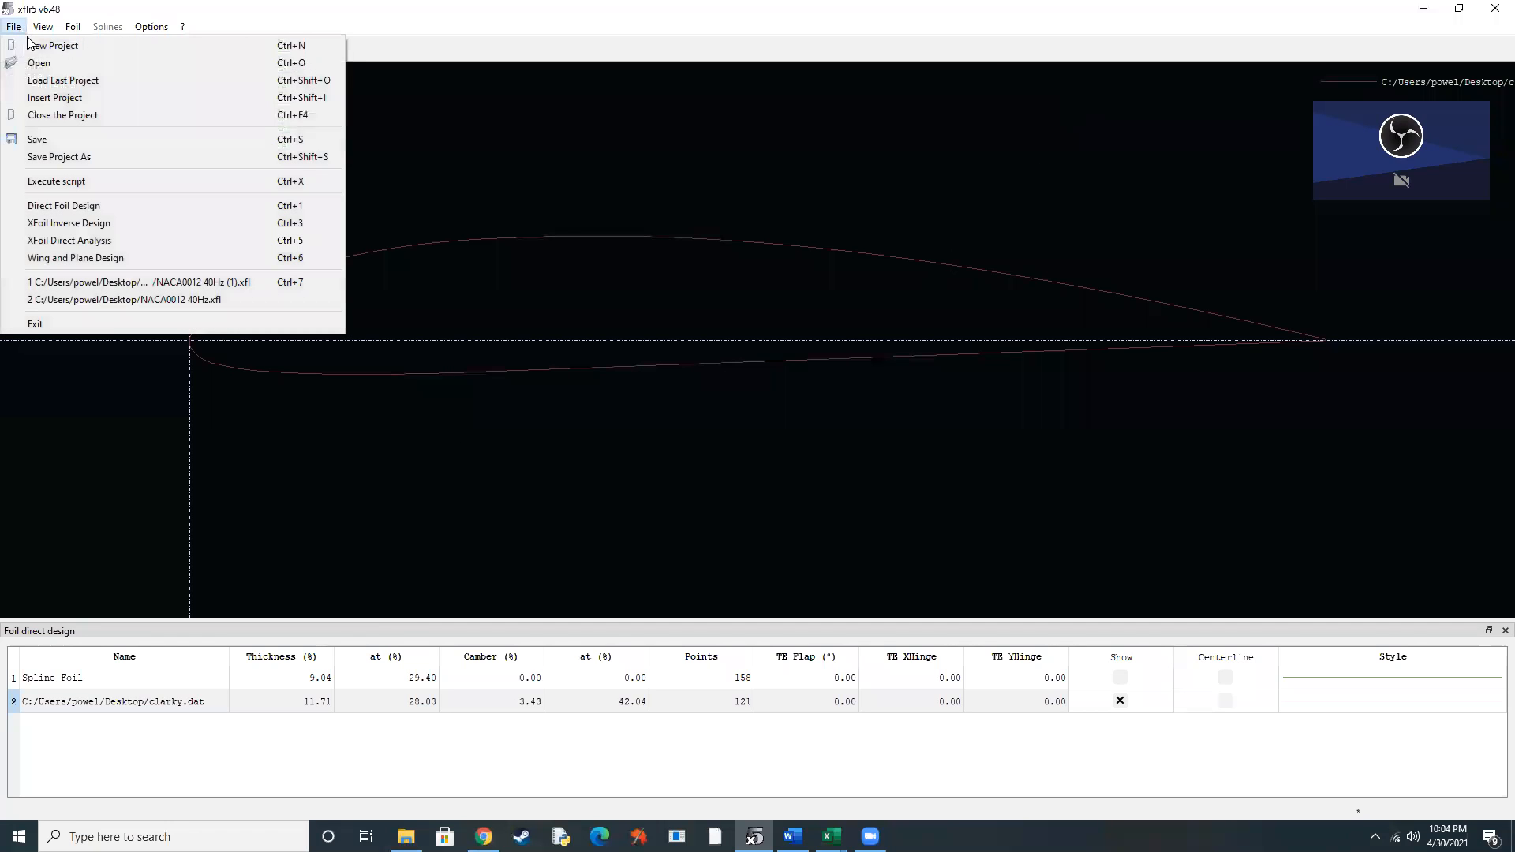
click(116, 246)
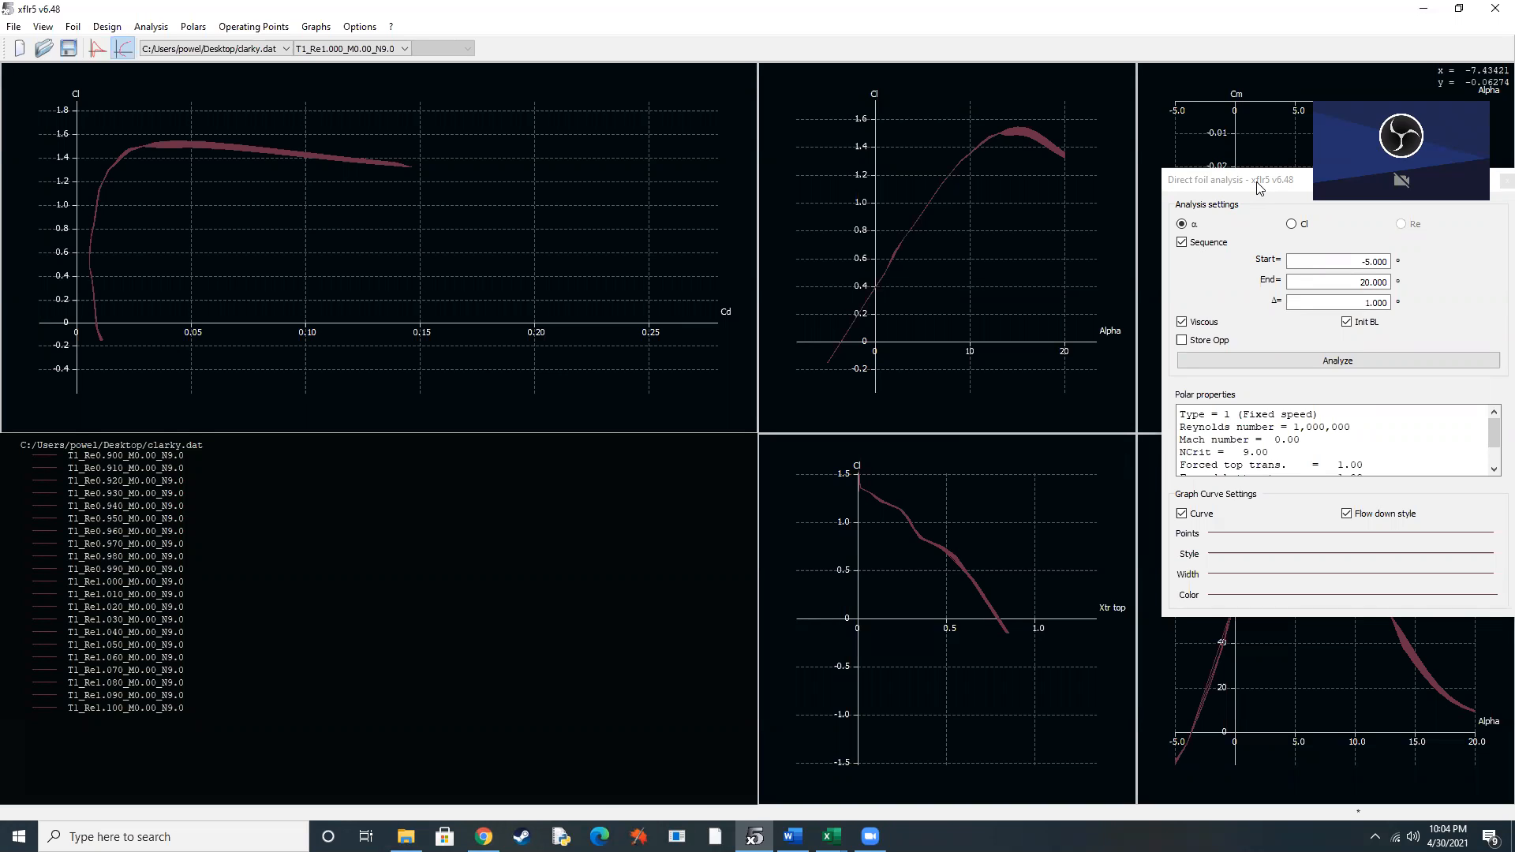
click(1260, 187)
drag(1260, 187, 409, 192)
Review the batch analysis Reynolds and alpha ranges for the clarky foil, then close the dialog without running it.
click(151, 26)
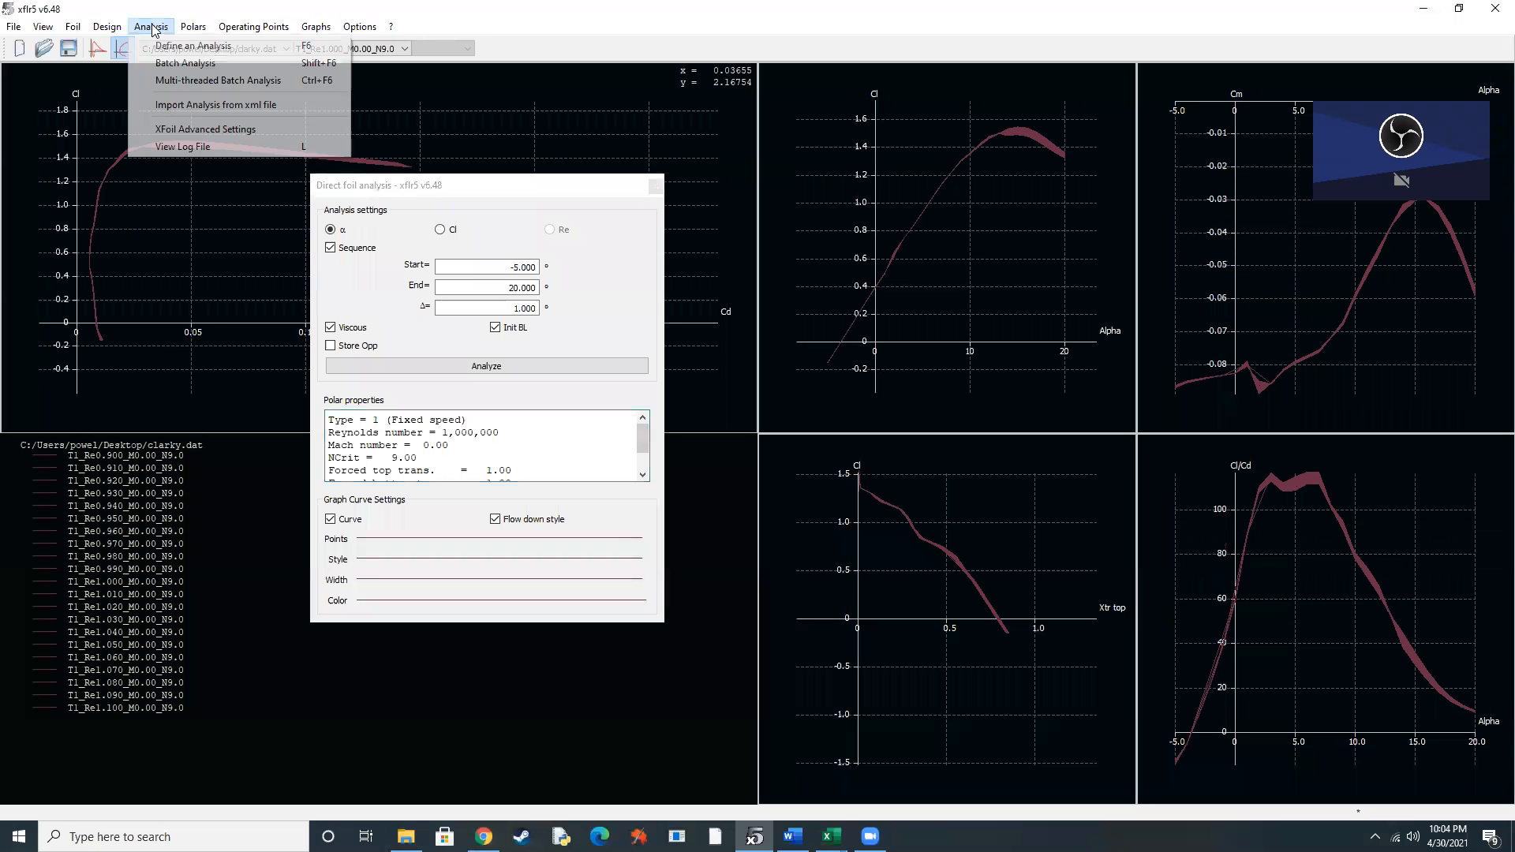
click(189, 63)
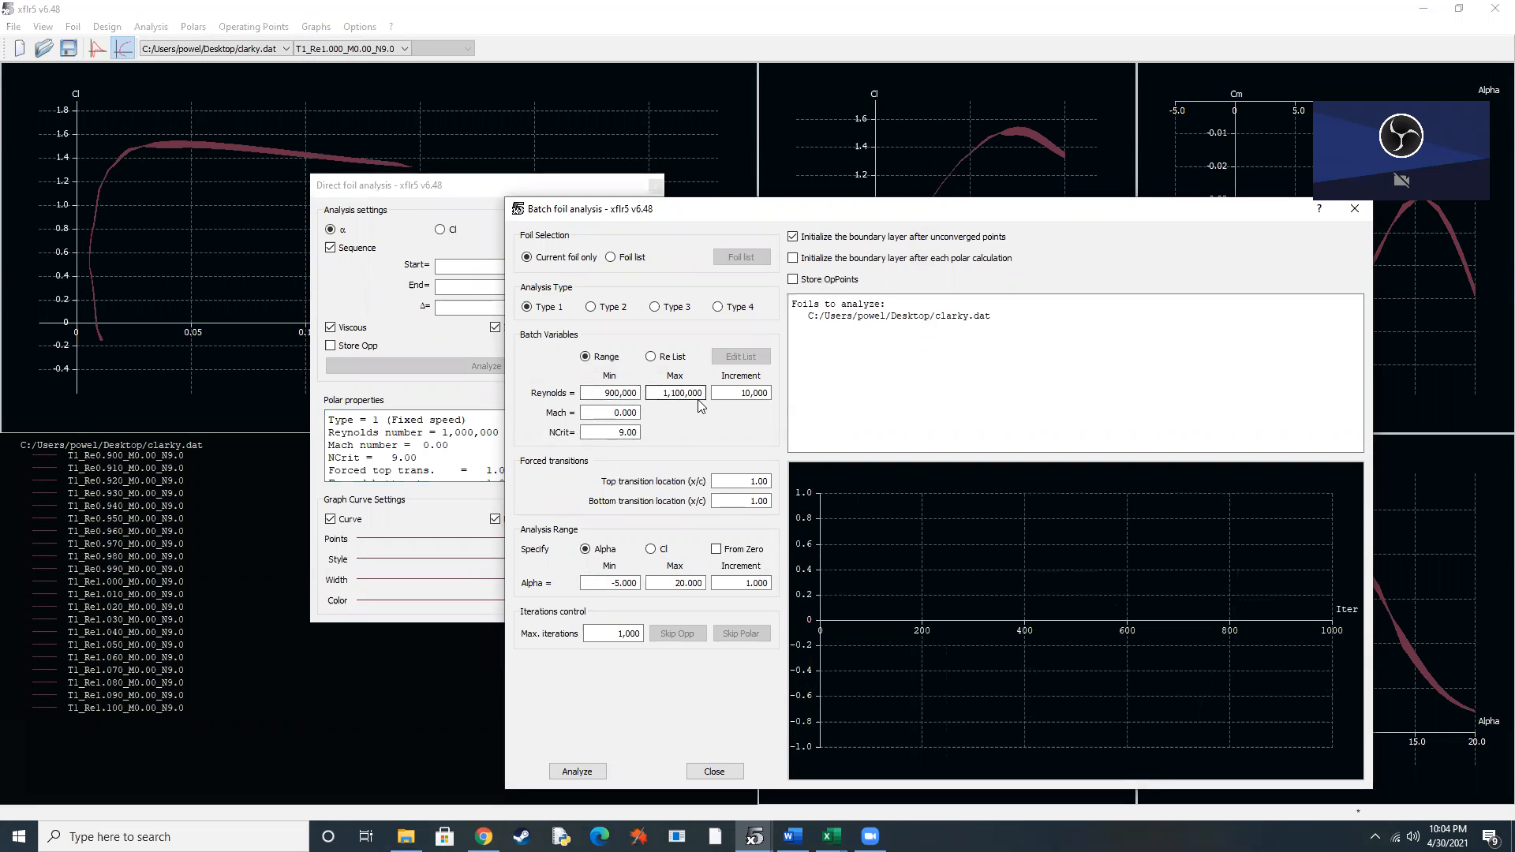
click(750, 397)
drag(1203, 213, 1072, 198)
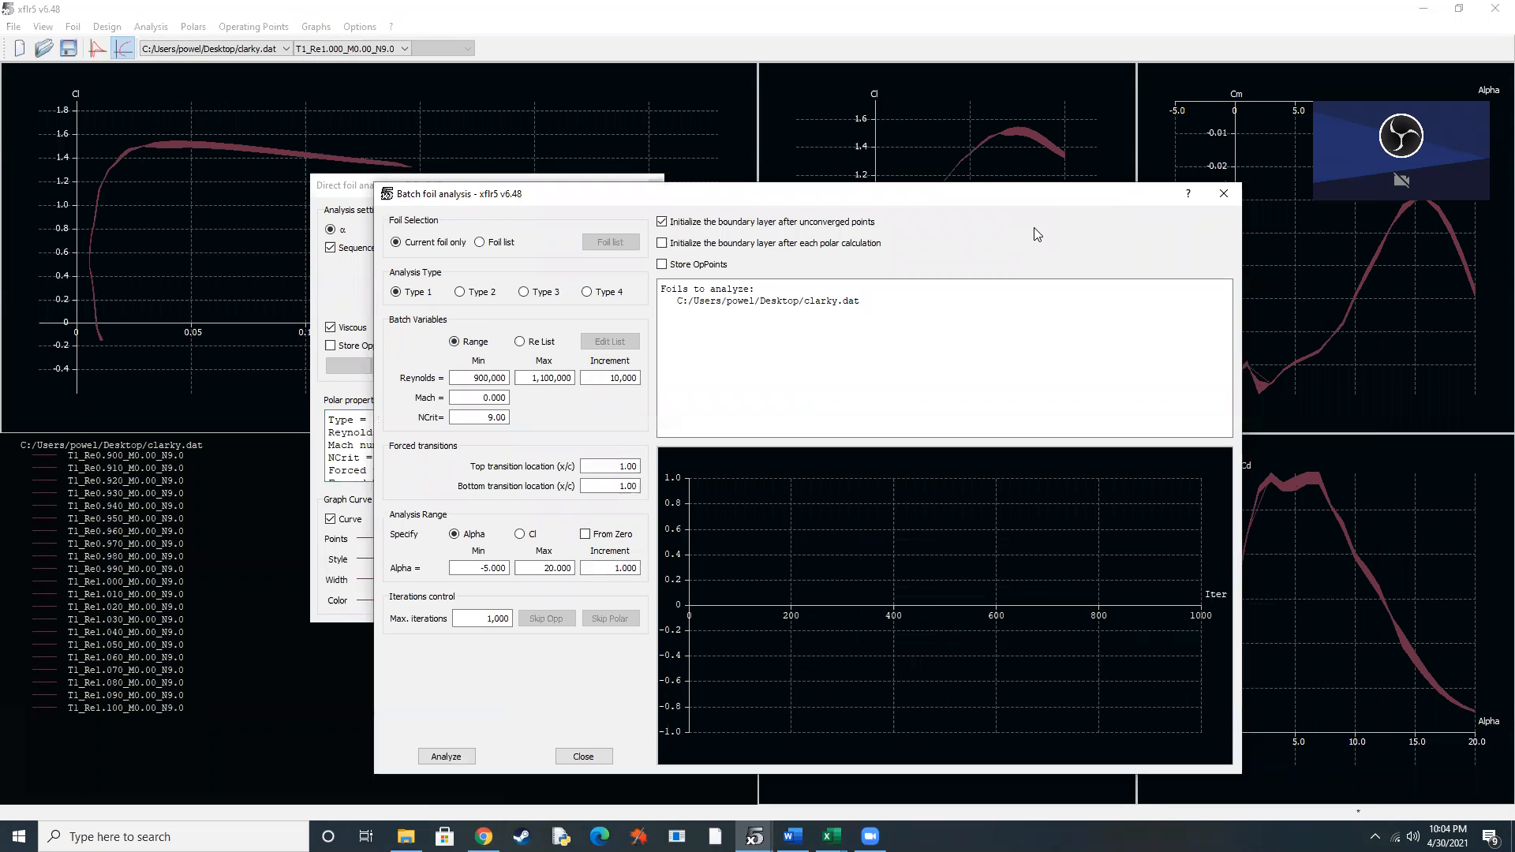
click(1222, 196)
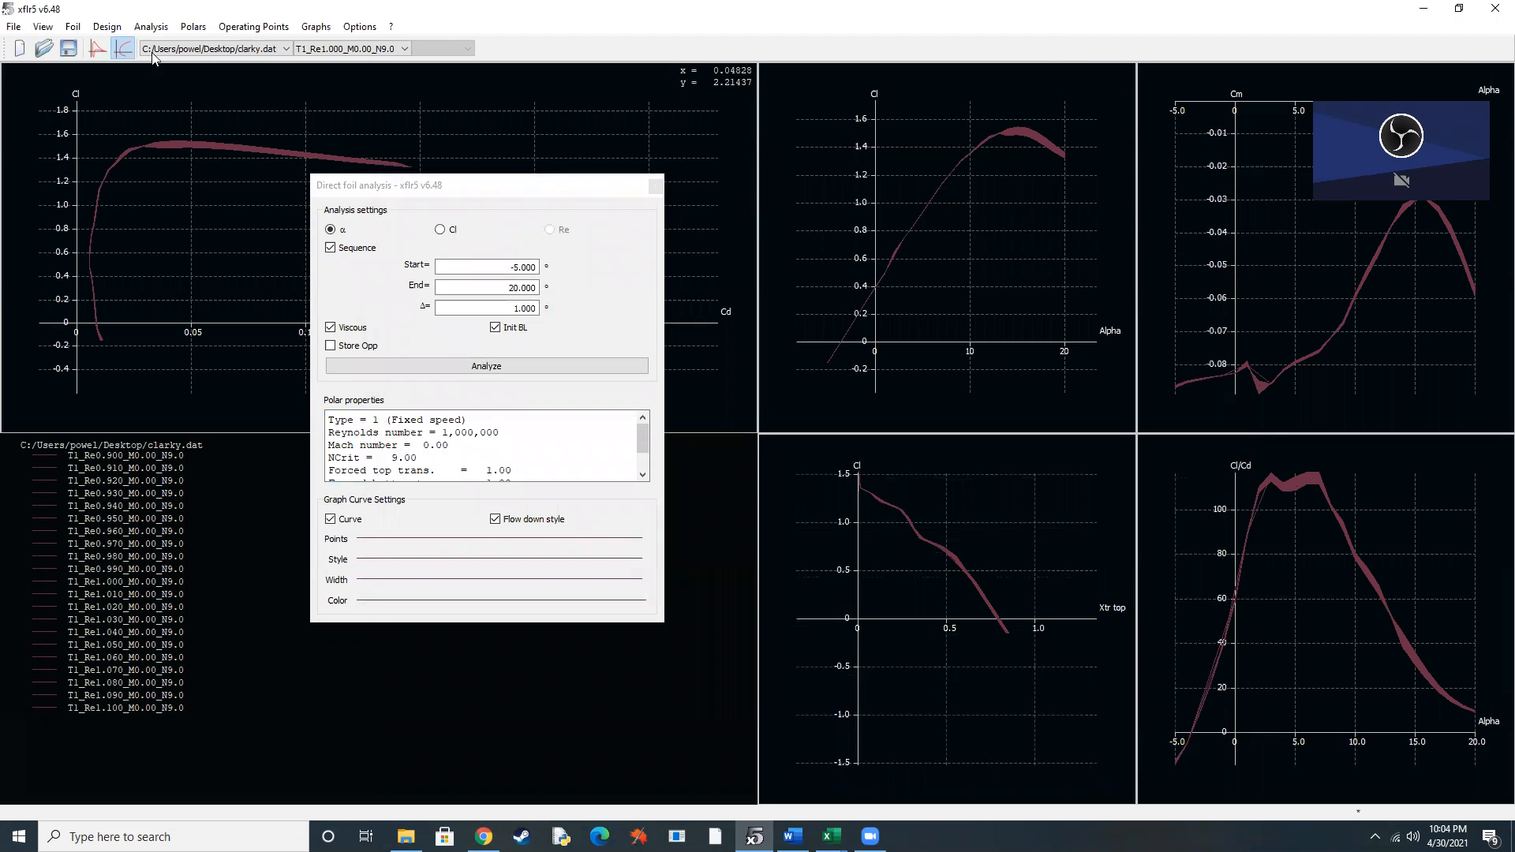
Switch to Wing and Plane Design and inspect the AR 12 wing in 3D, orbiting it to a side view.
click(13, 30)
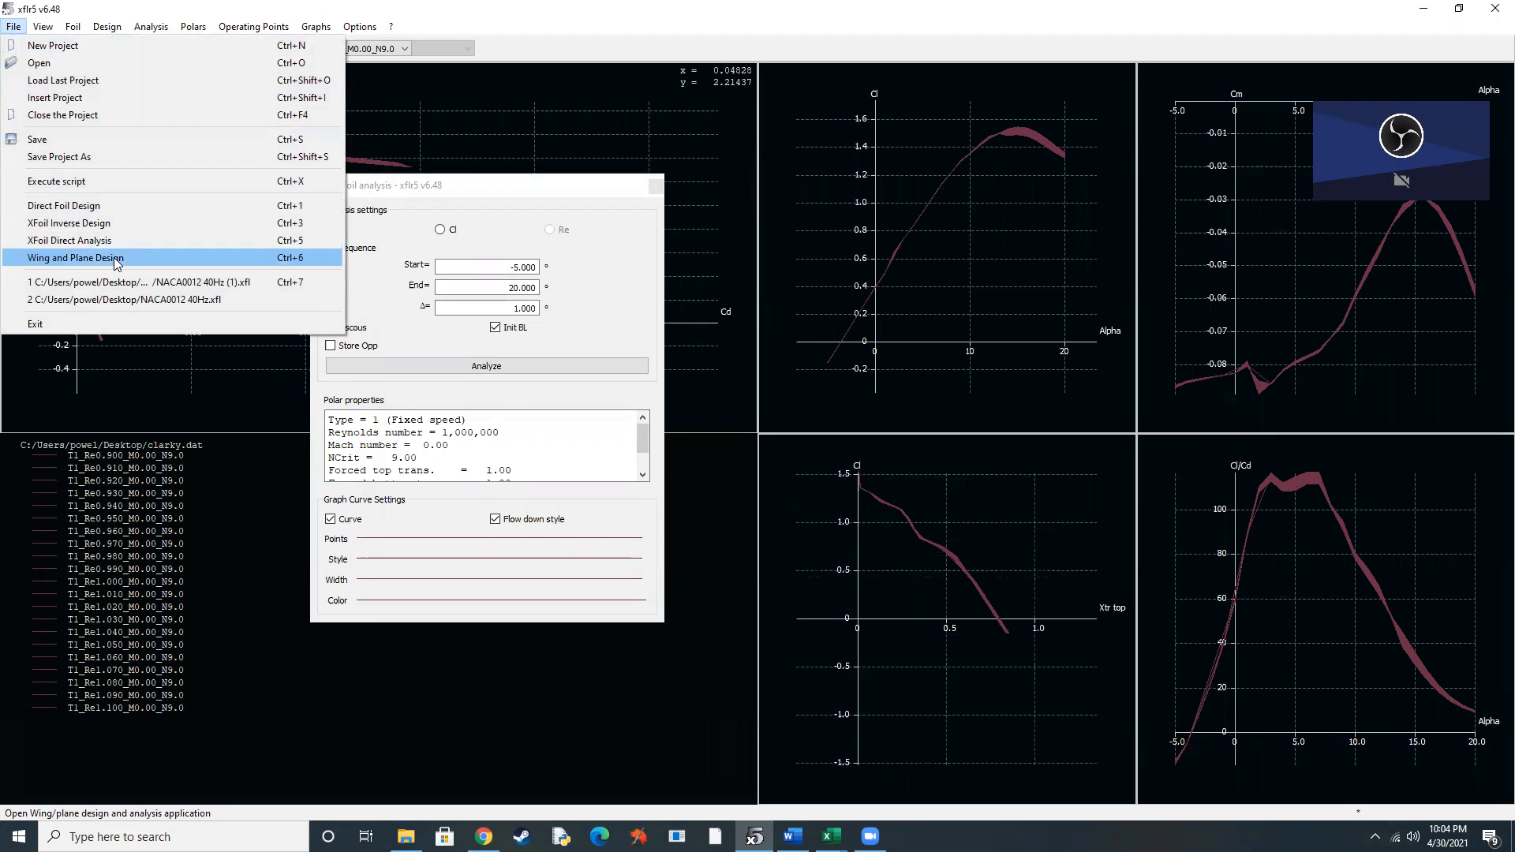
click(113, 257)
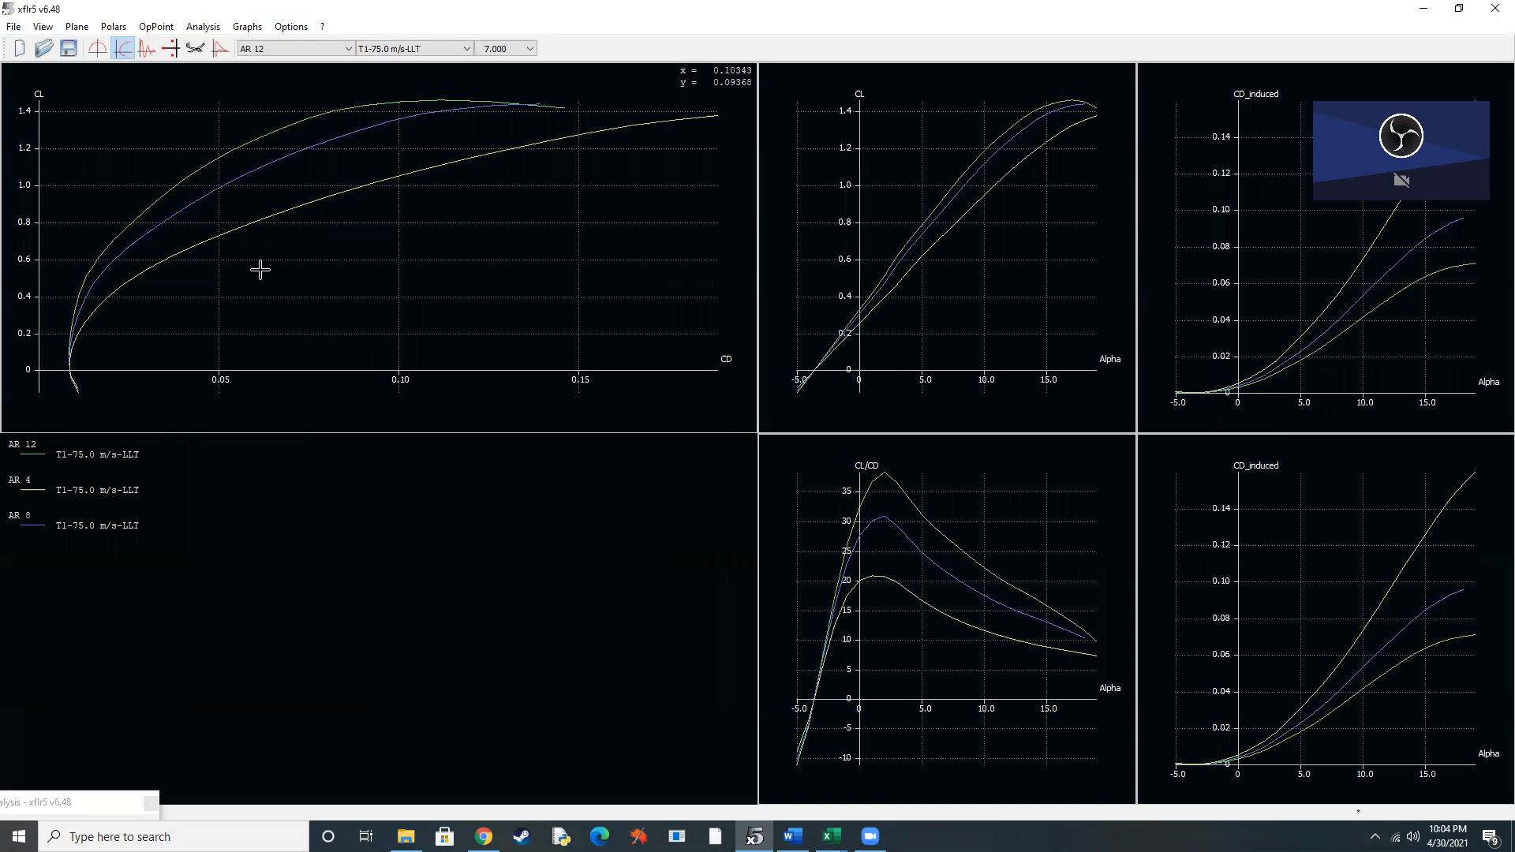
click(196, 48)
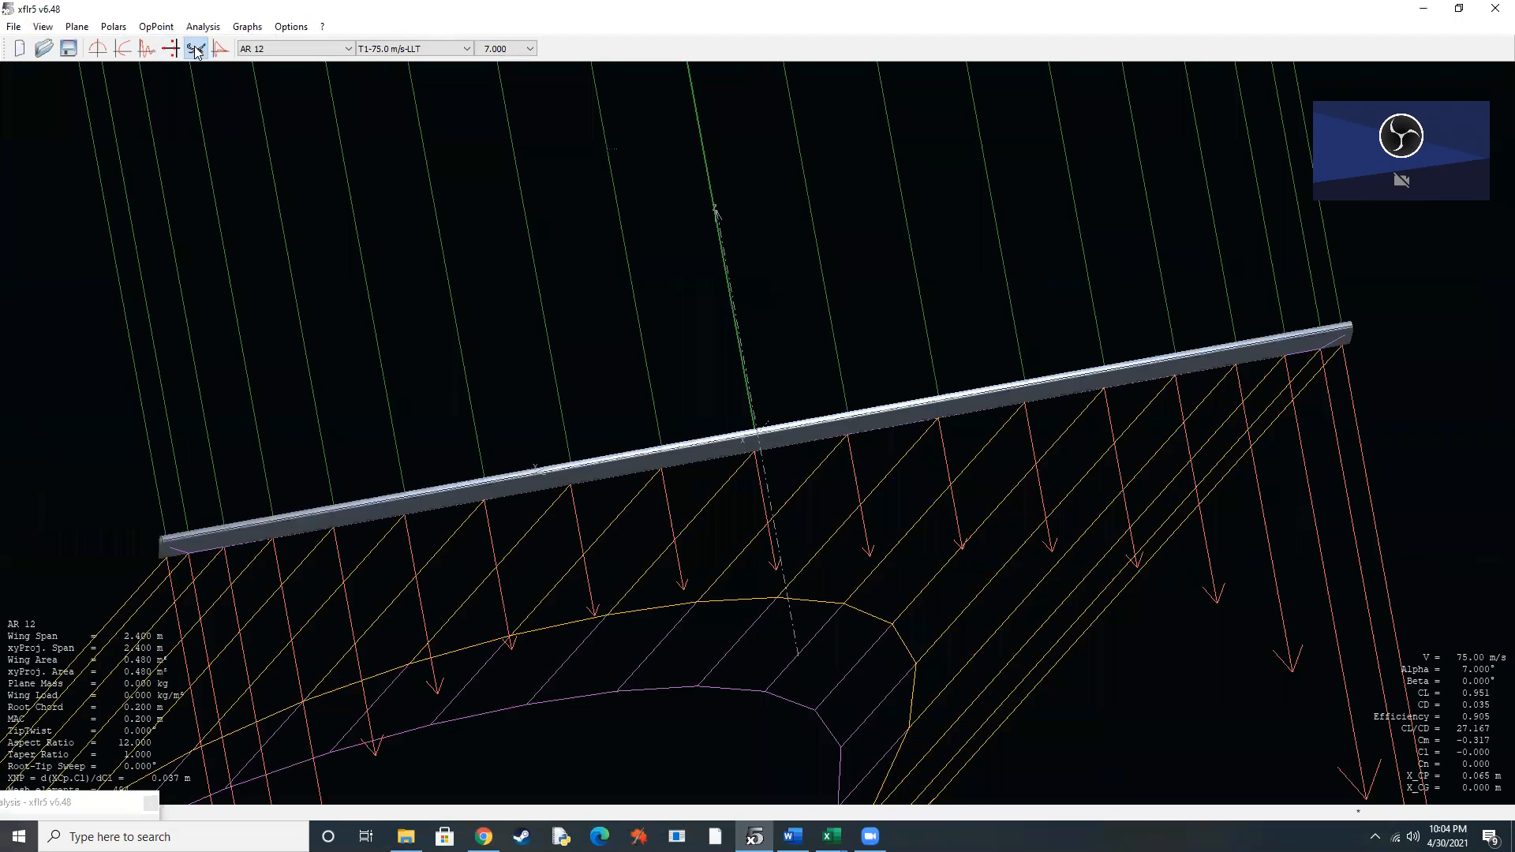
drag(1018, 405, 372, 423)
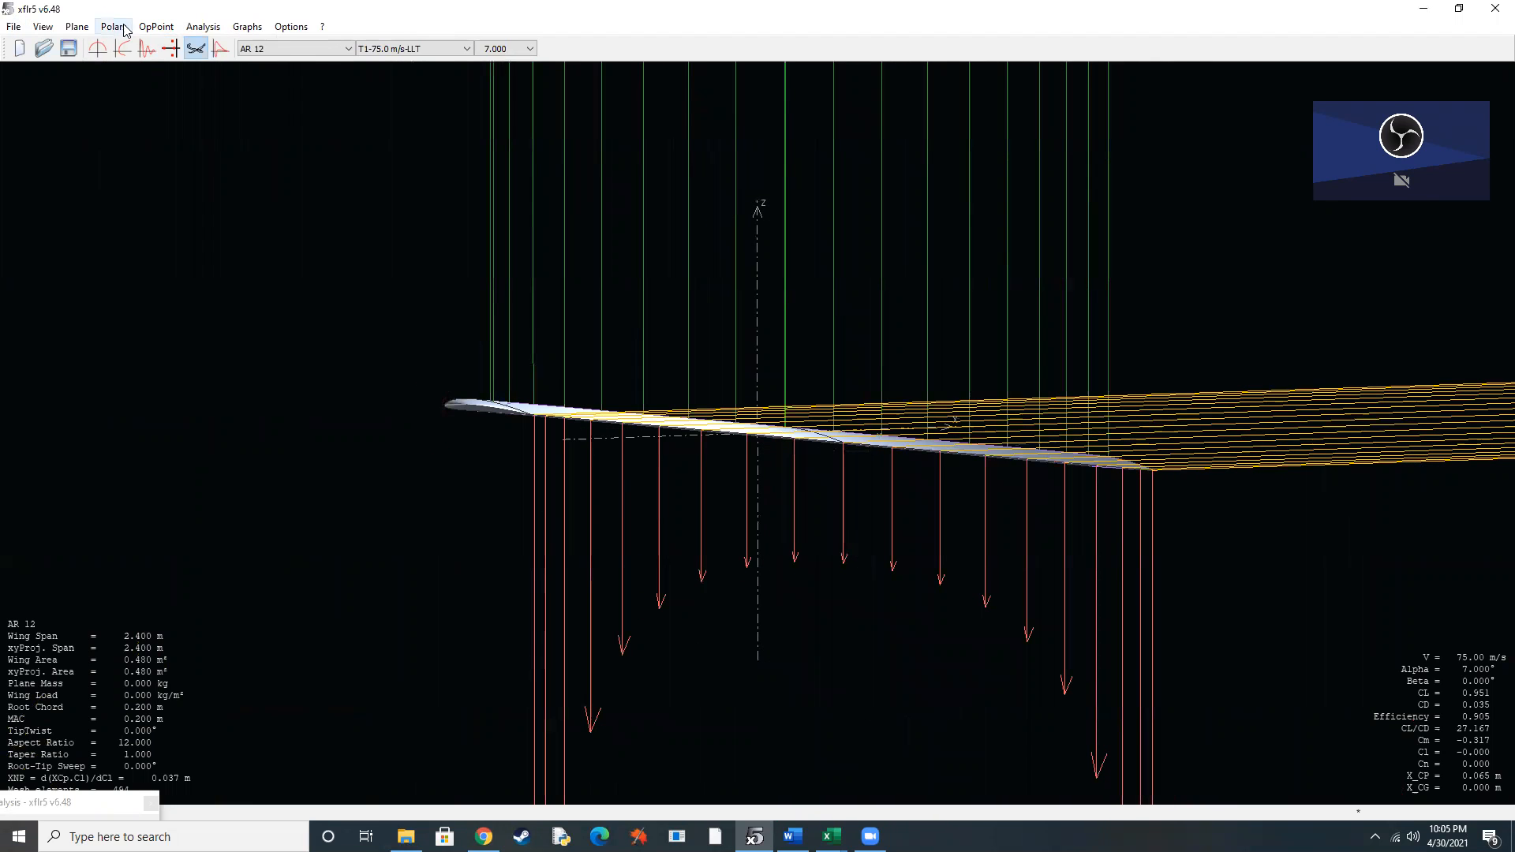
Review the main wing definition of the AR 12 plane, then leave the plane editor without saving changes.
click(77, 26)
mouse_move(167, 97)
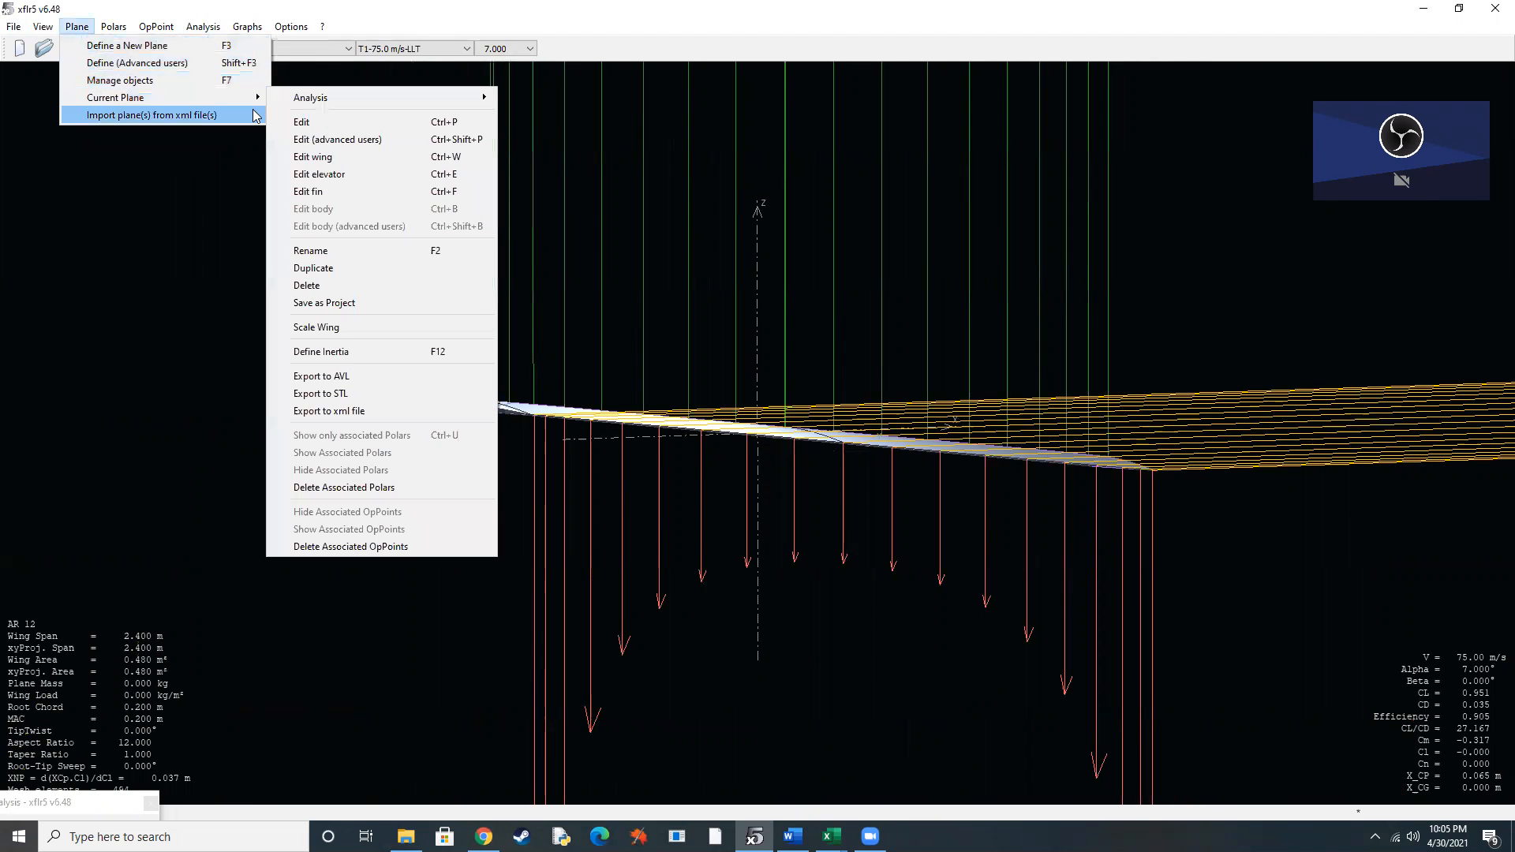
click(300, 123)
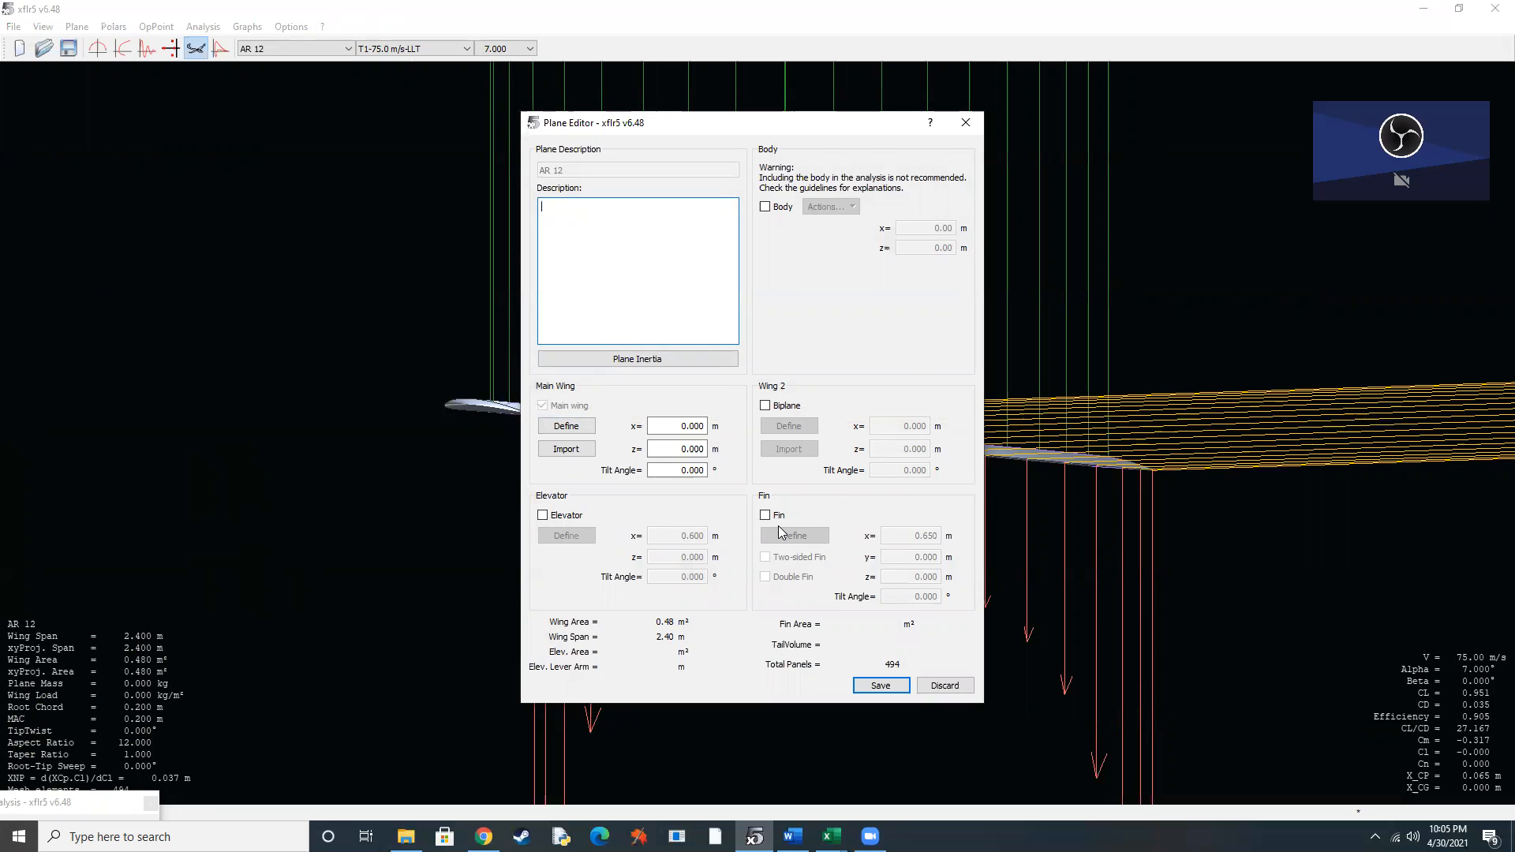
click(566, 427)
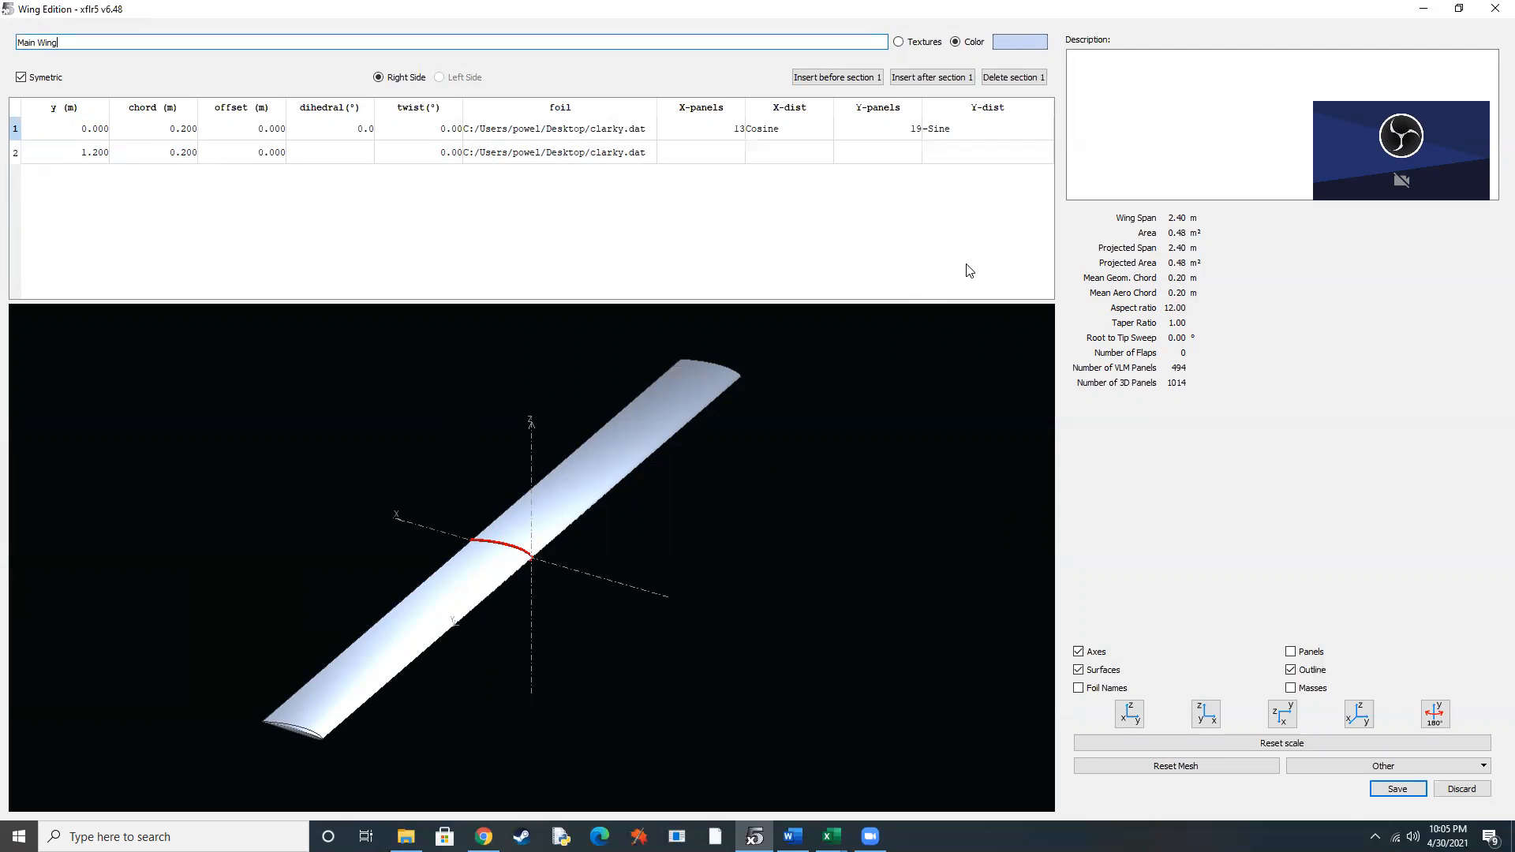
click(1399, 789)
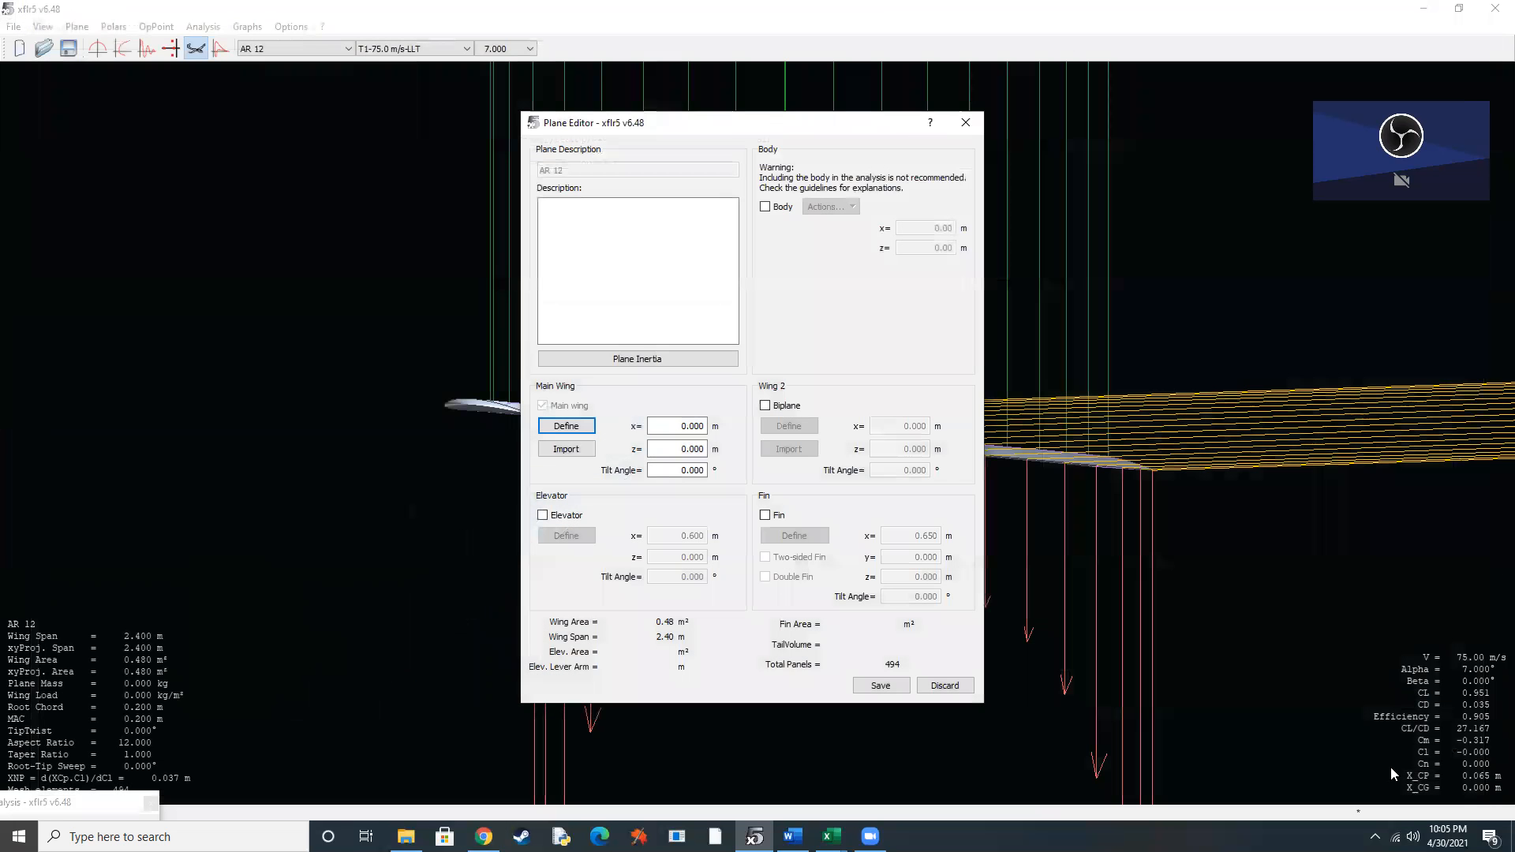
click(942, 687)
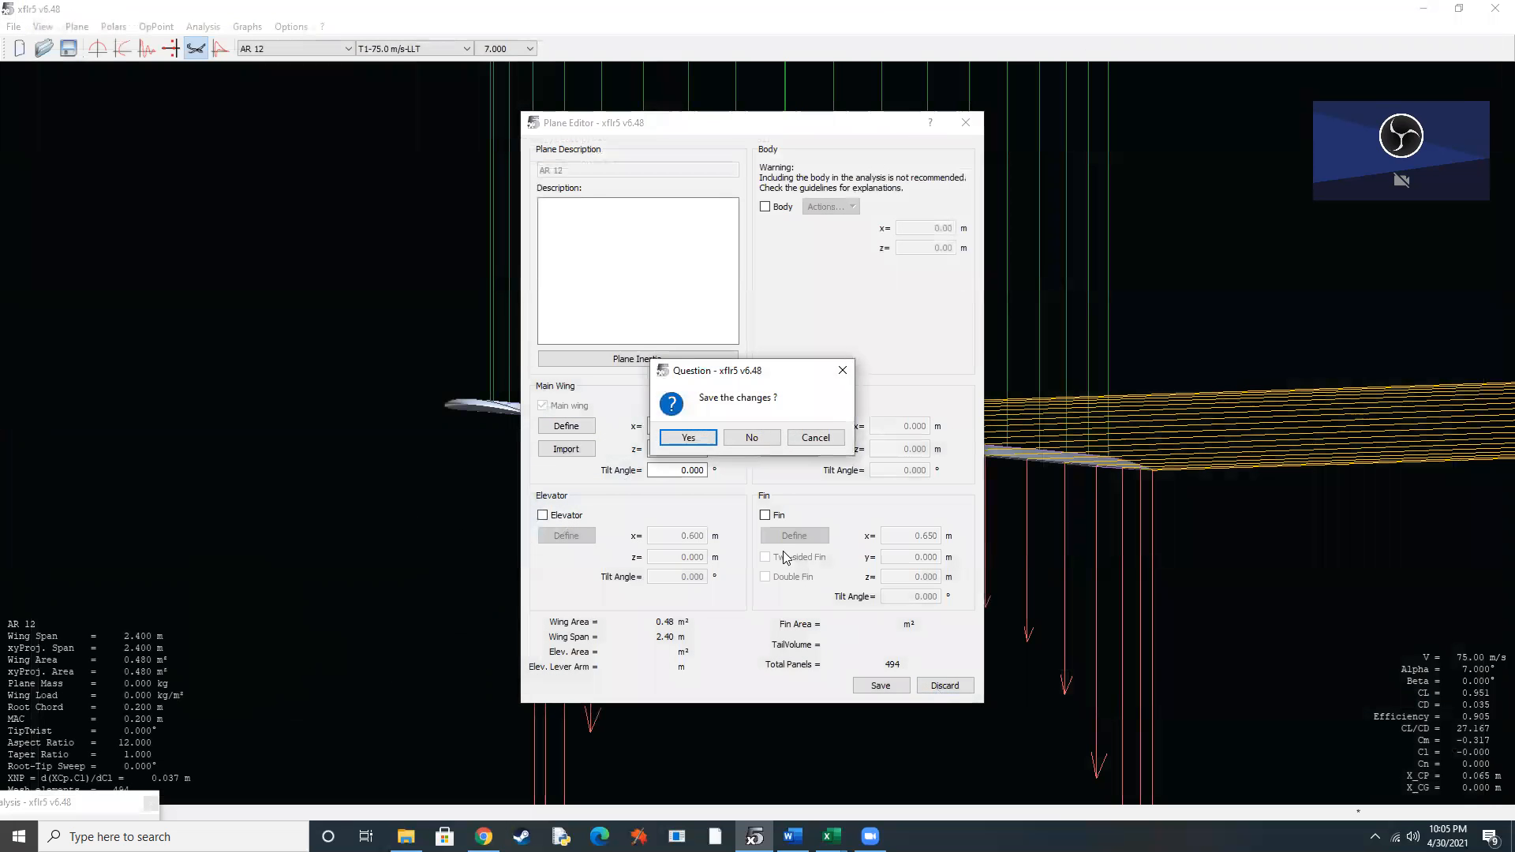
click(756, 441)
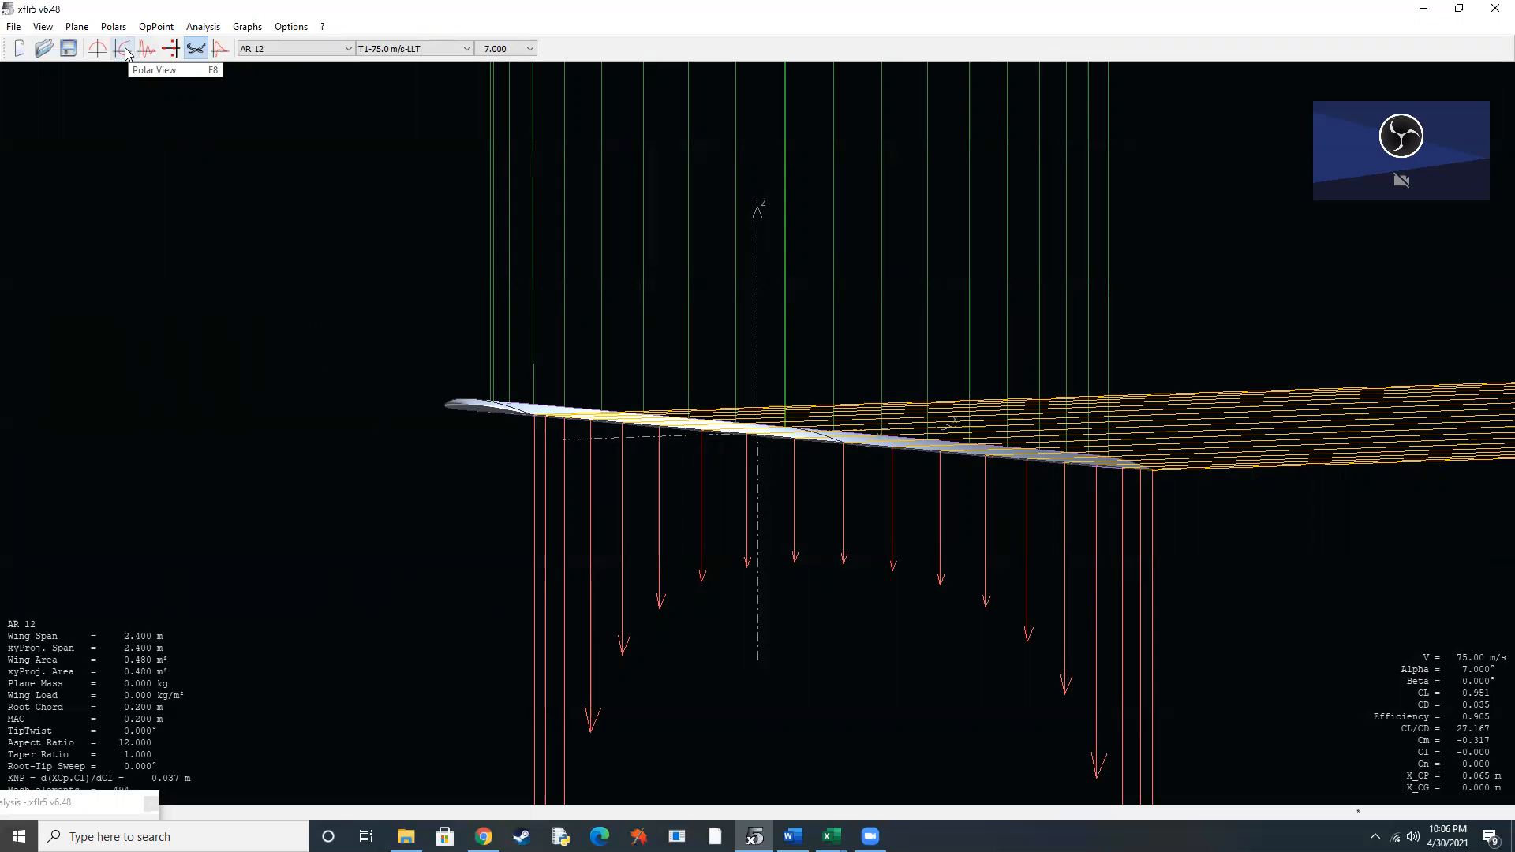
Show the wing polar graphs and look up the options available for the CL vs CD graph.
click(124, 49)
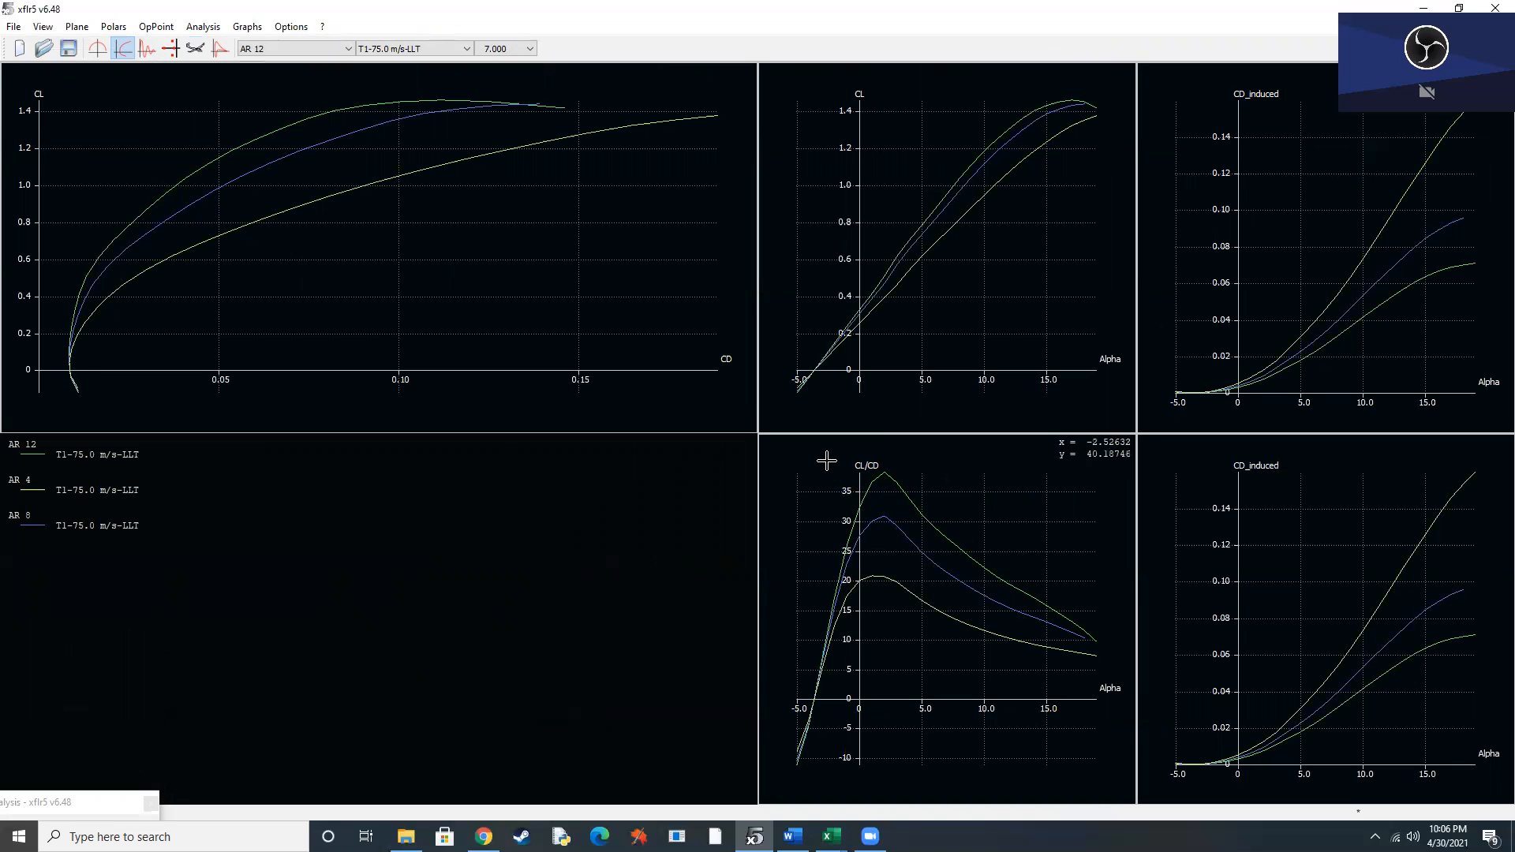
right_click(454, 278)
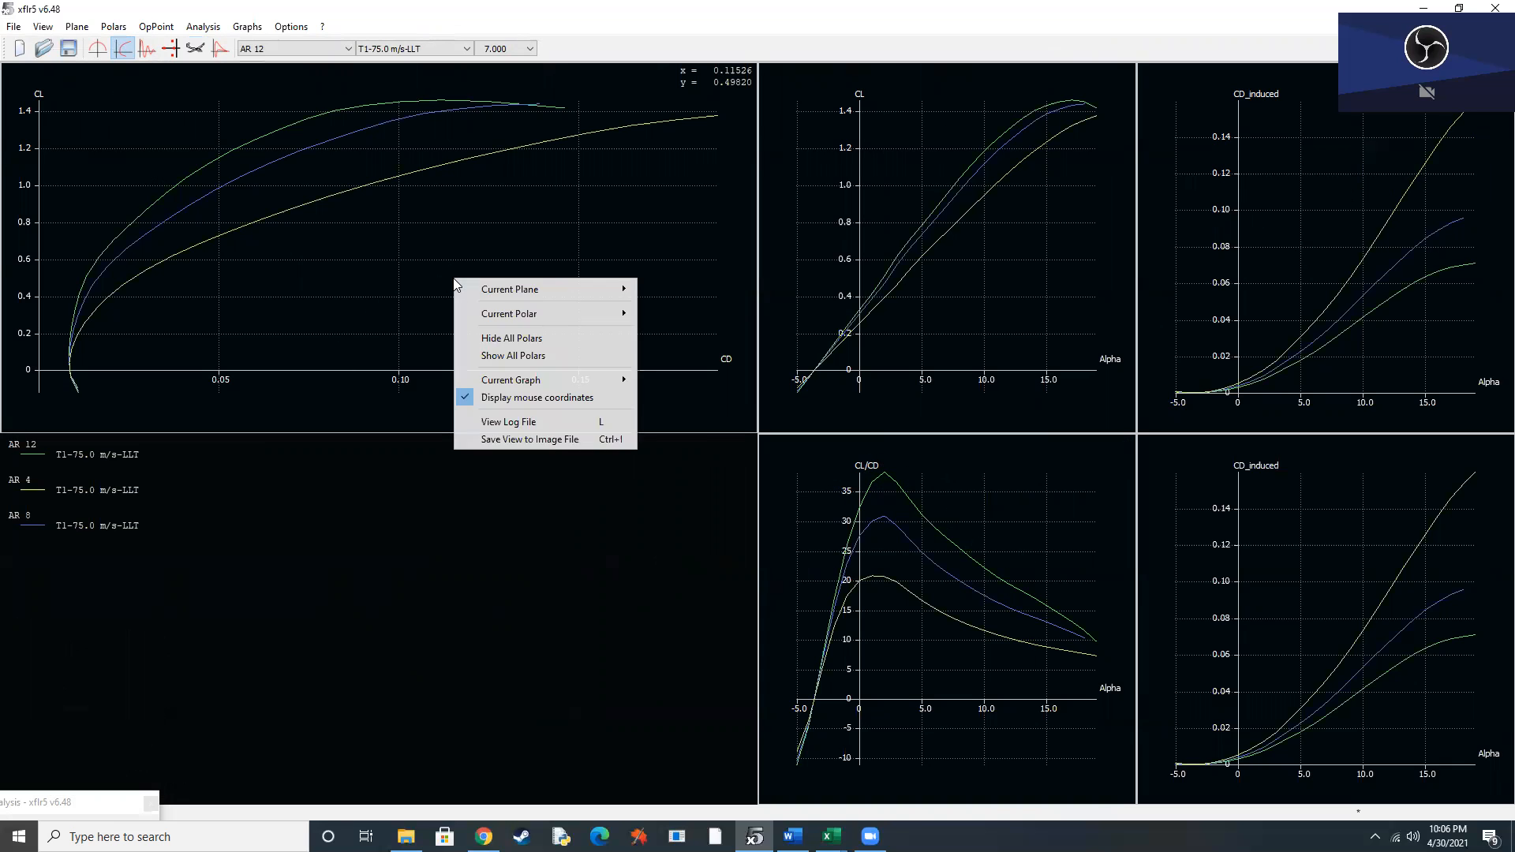
mouse_move(530, 387)
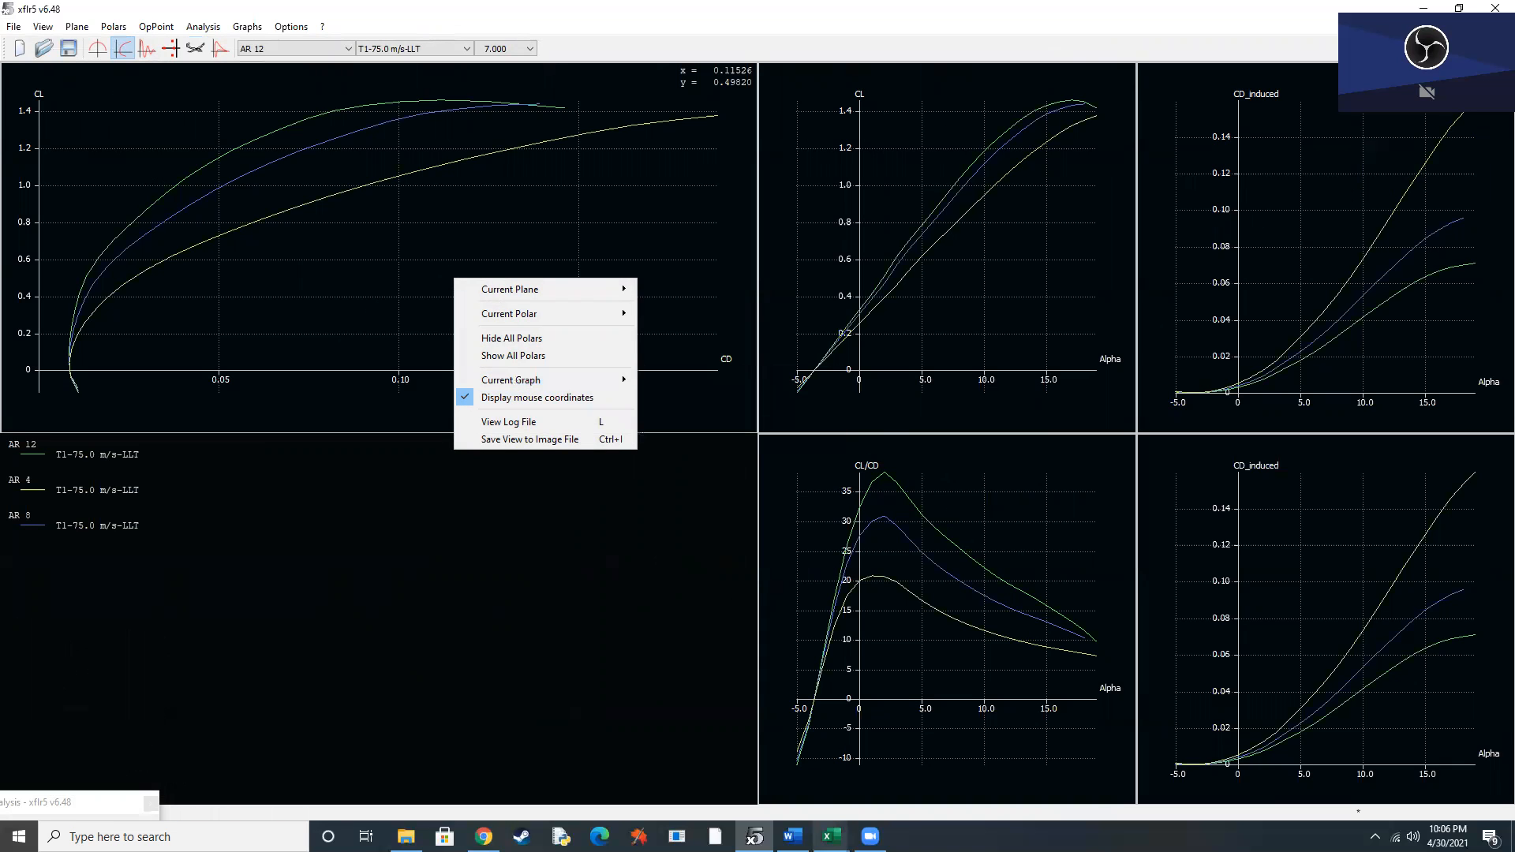
Switch to Excel and review the data and charts in the CL vs Alfa, CLCD vs Alfa and CL vs CD workbooks.
mouse_move(833, 837)
click(505, 770)
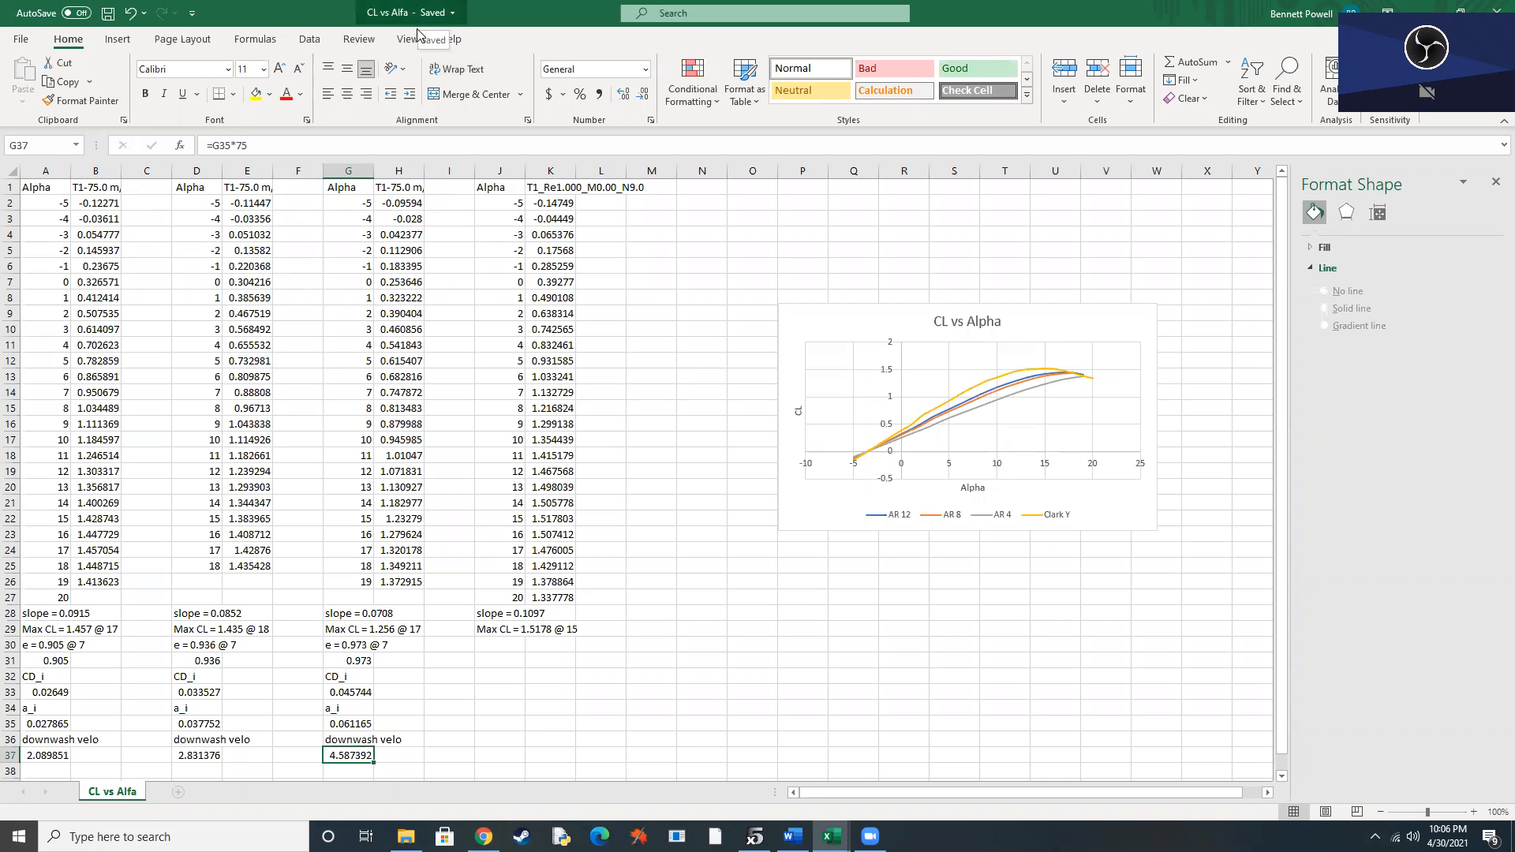
click(637, 767)
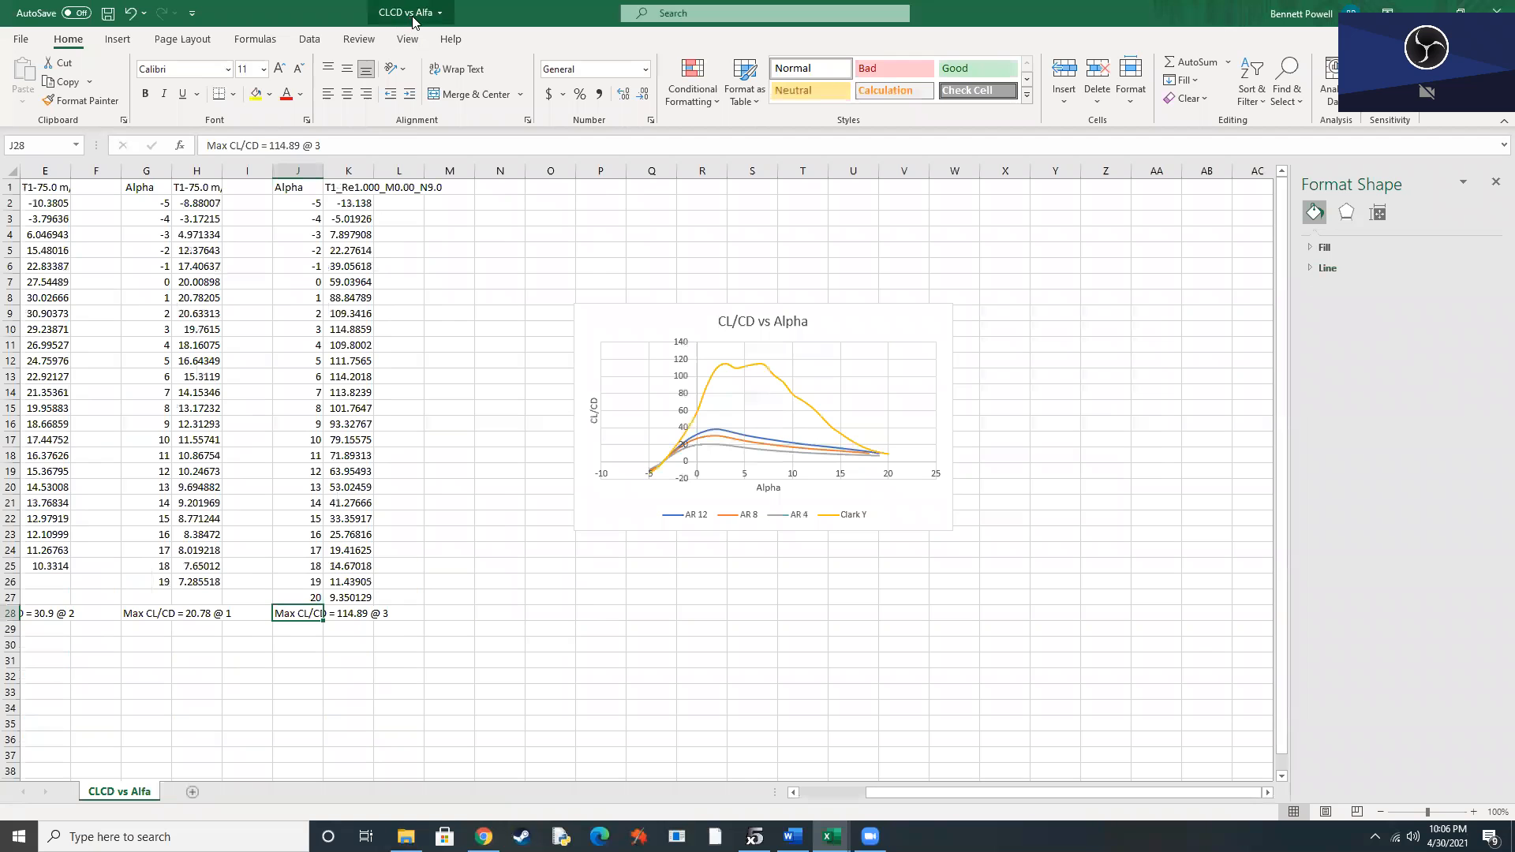
mouse_move(831, 837)
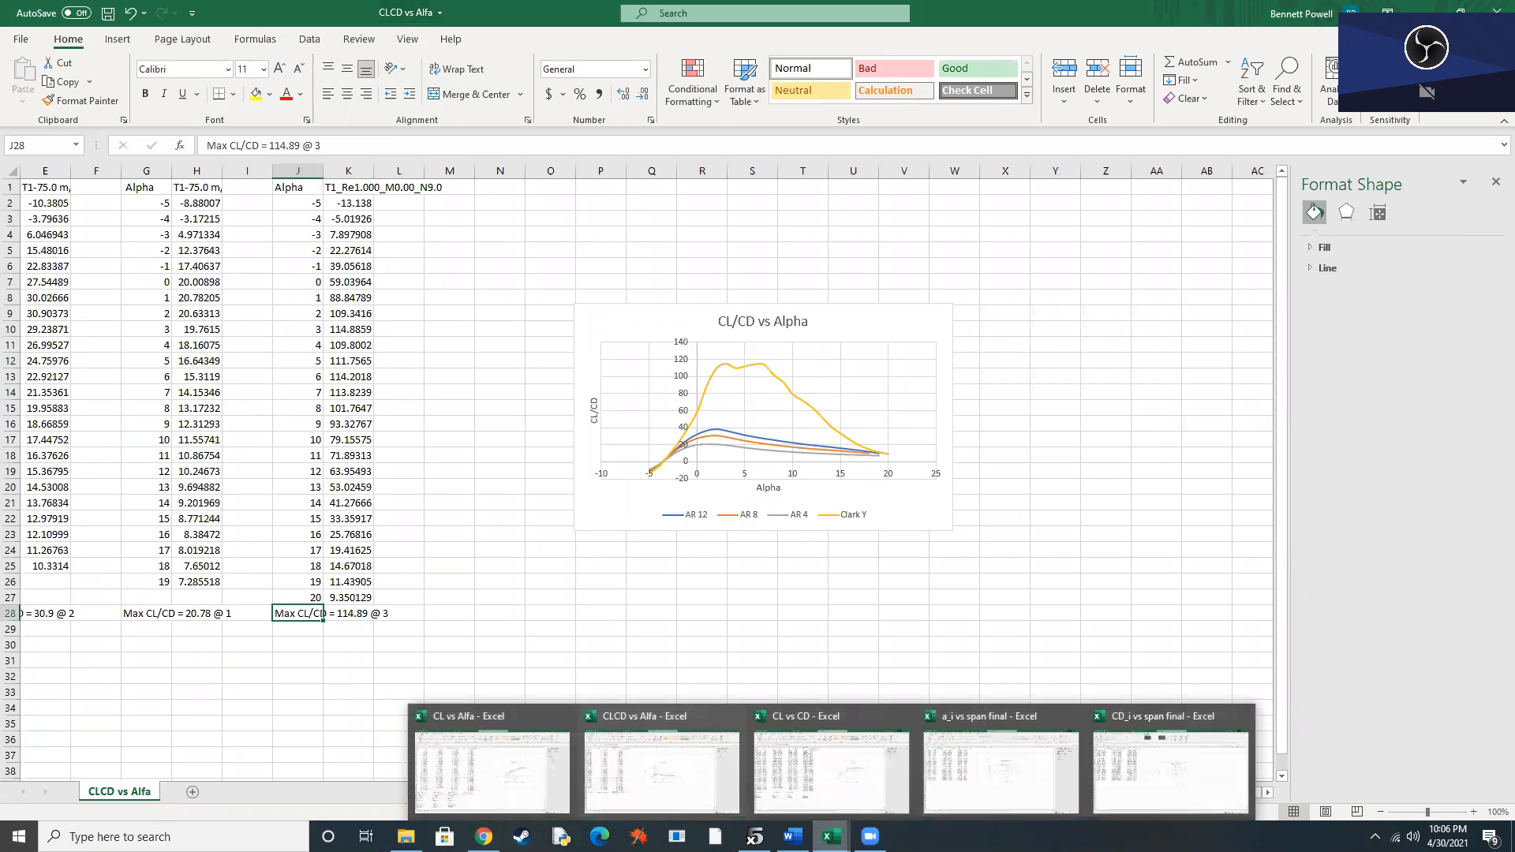
click(887, 776)
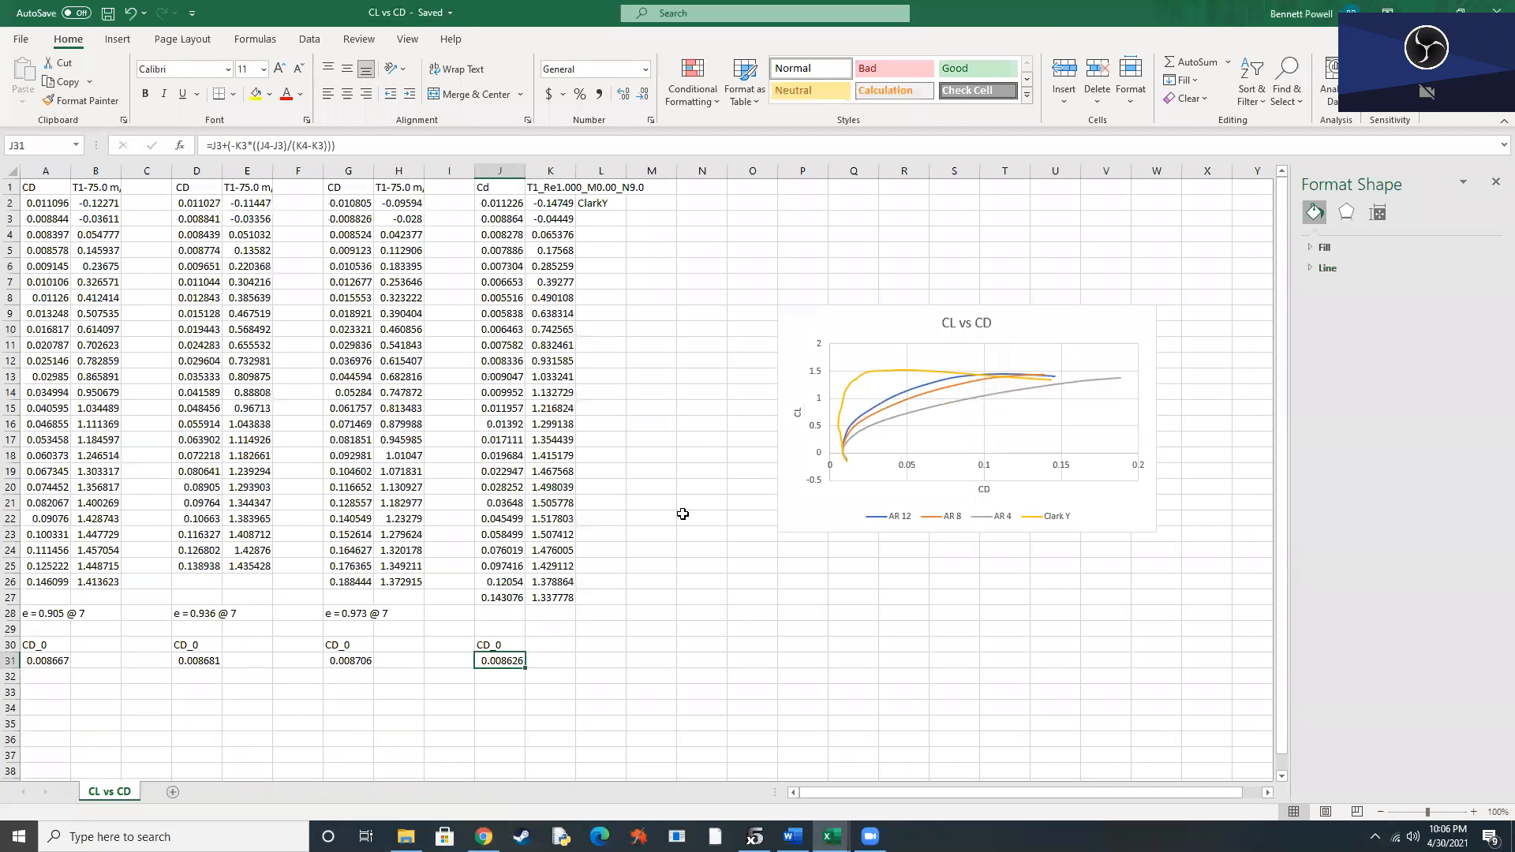
mouse_move(831, 837)
Switch to Chrome and read the XFLR5 Project assignment requirements for graphs and tabulated results.
click(484, 837)
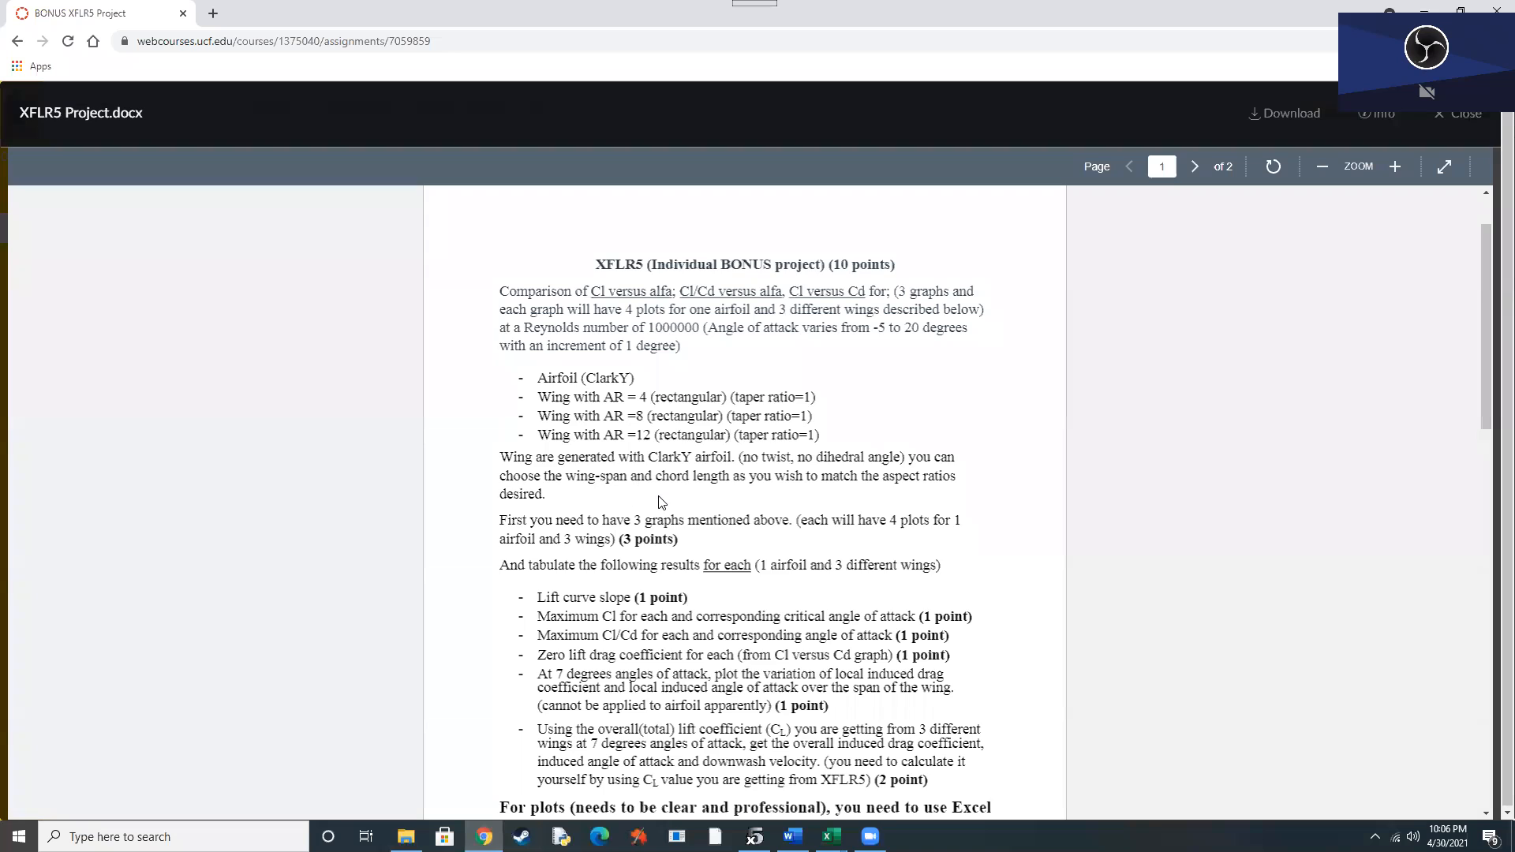
scroll(661, 502, down, 1)
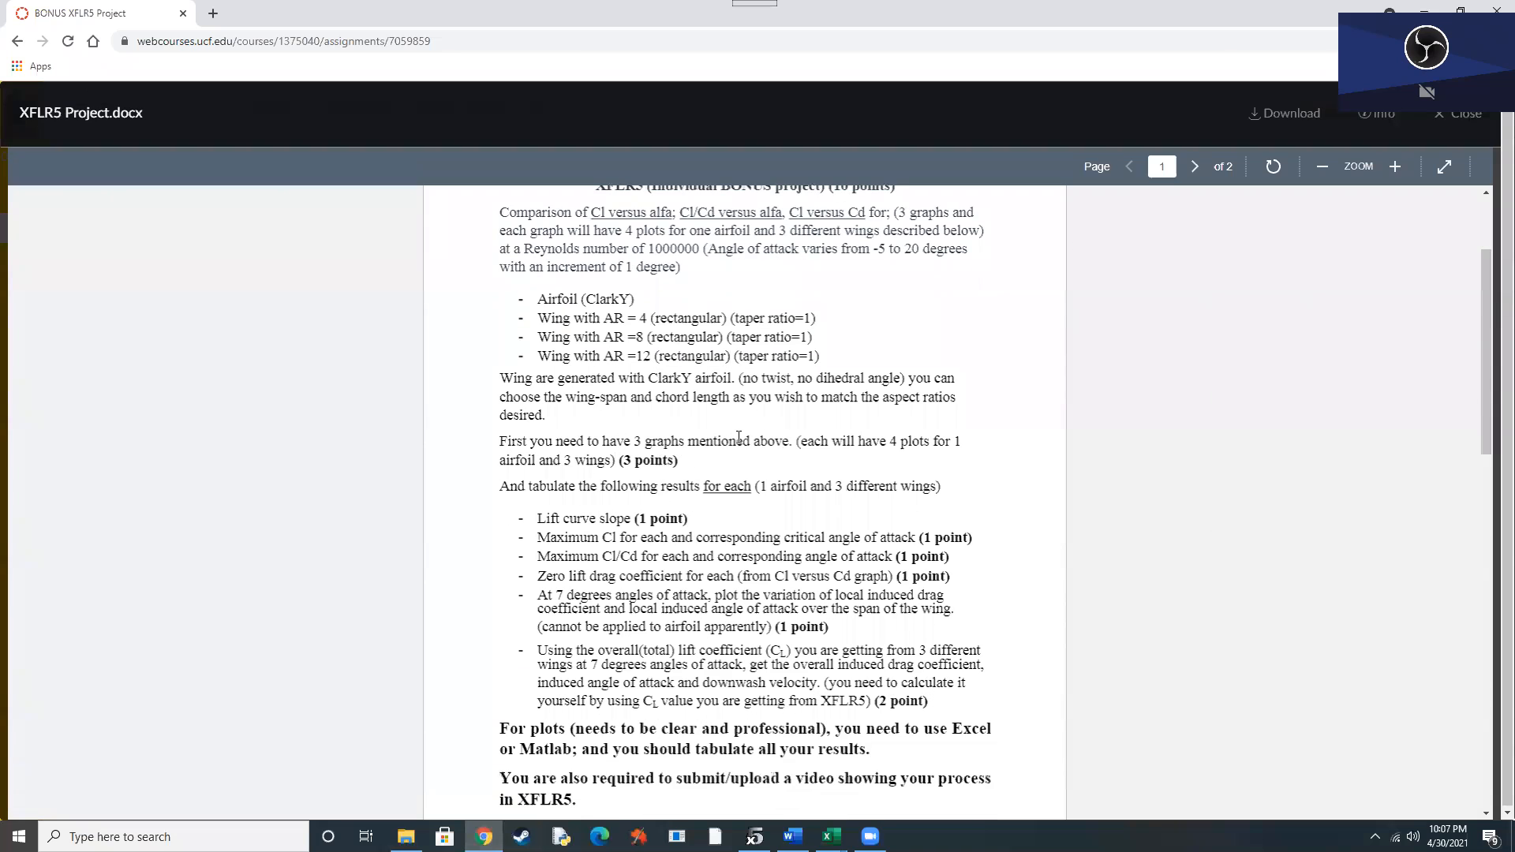
Switch to the CL vs Alfa workbook in Excel and insert an empty scatter chart below the CL vs Alpha chart.
mouse_move(831, 837)
click(495, 770)
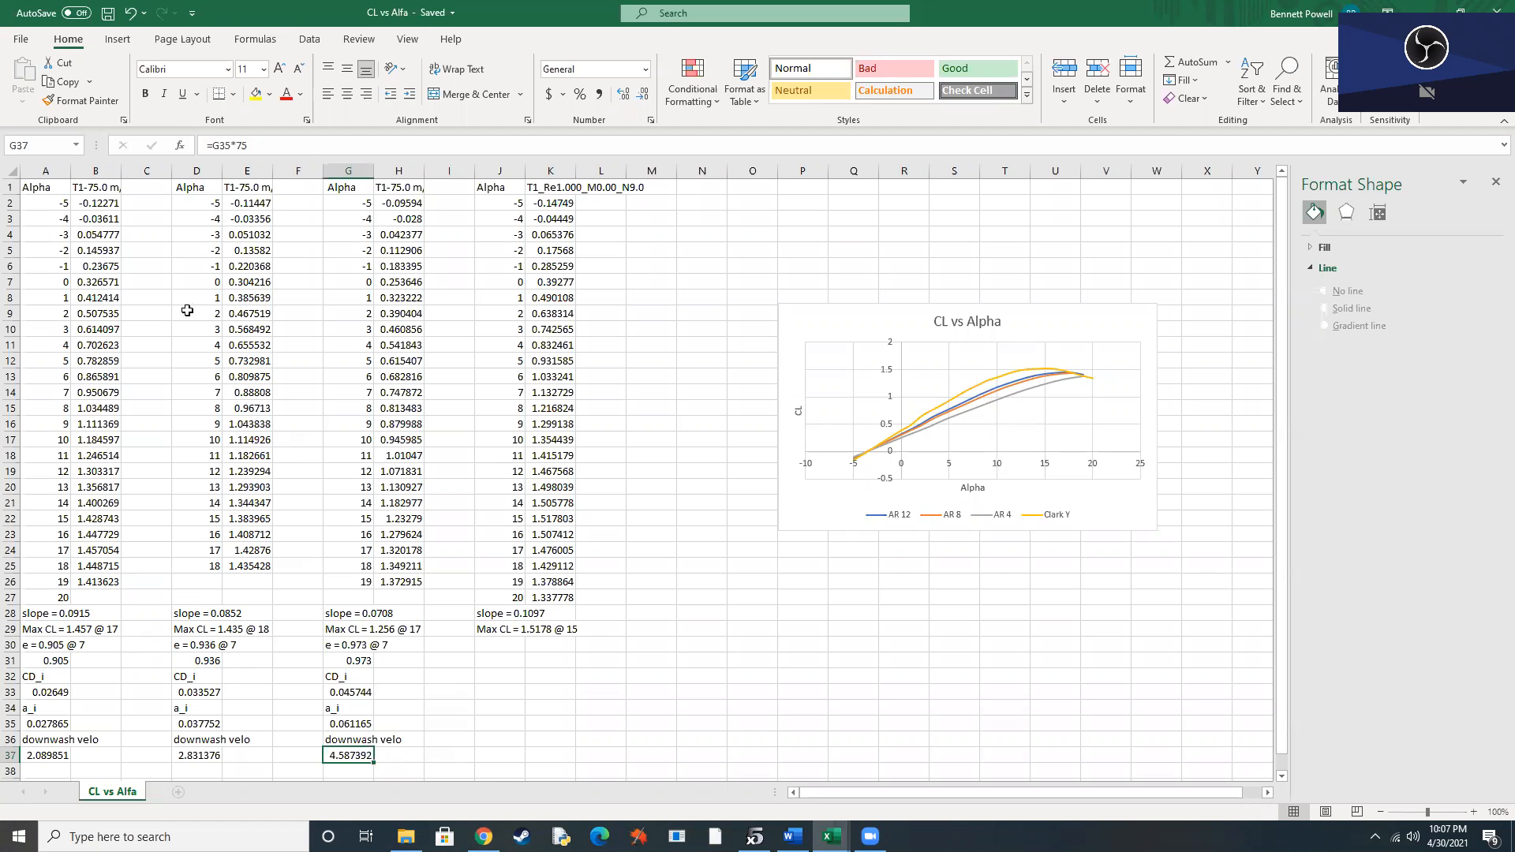
click(829, 642)
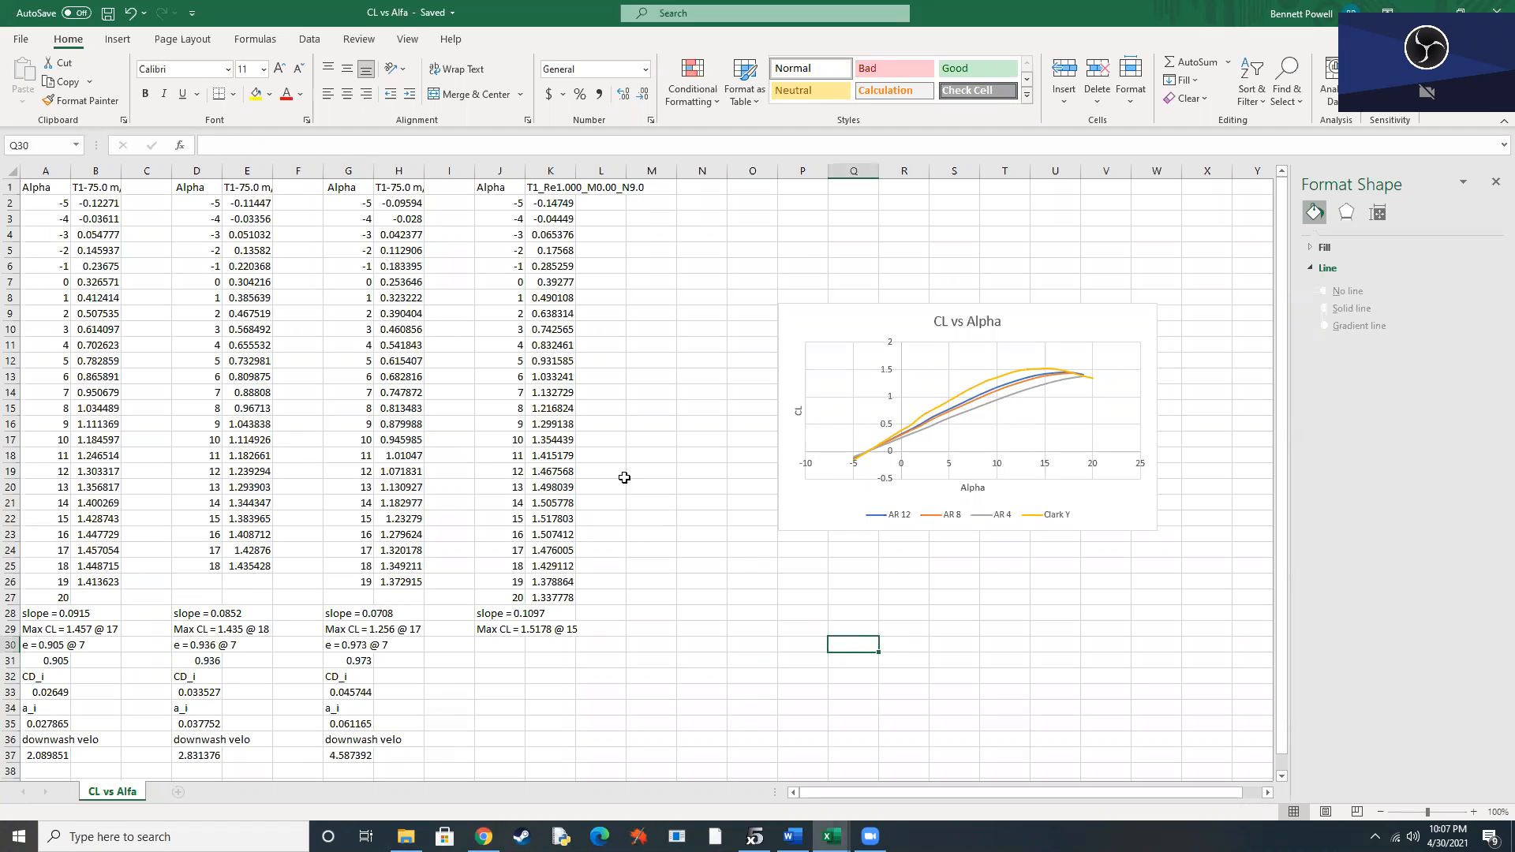
click(120, 40)
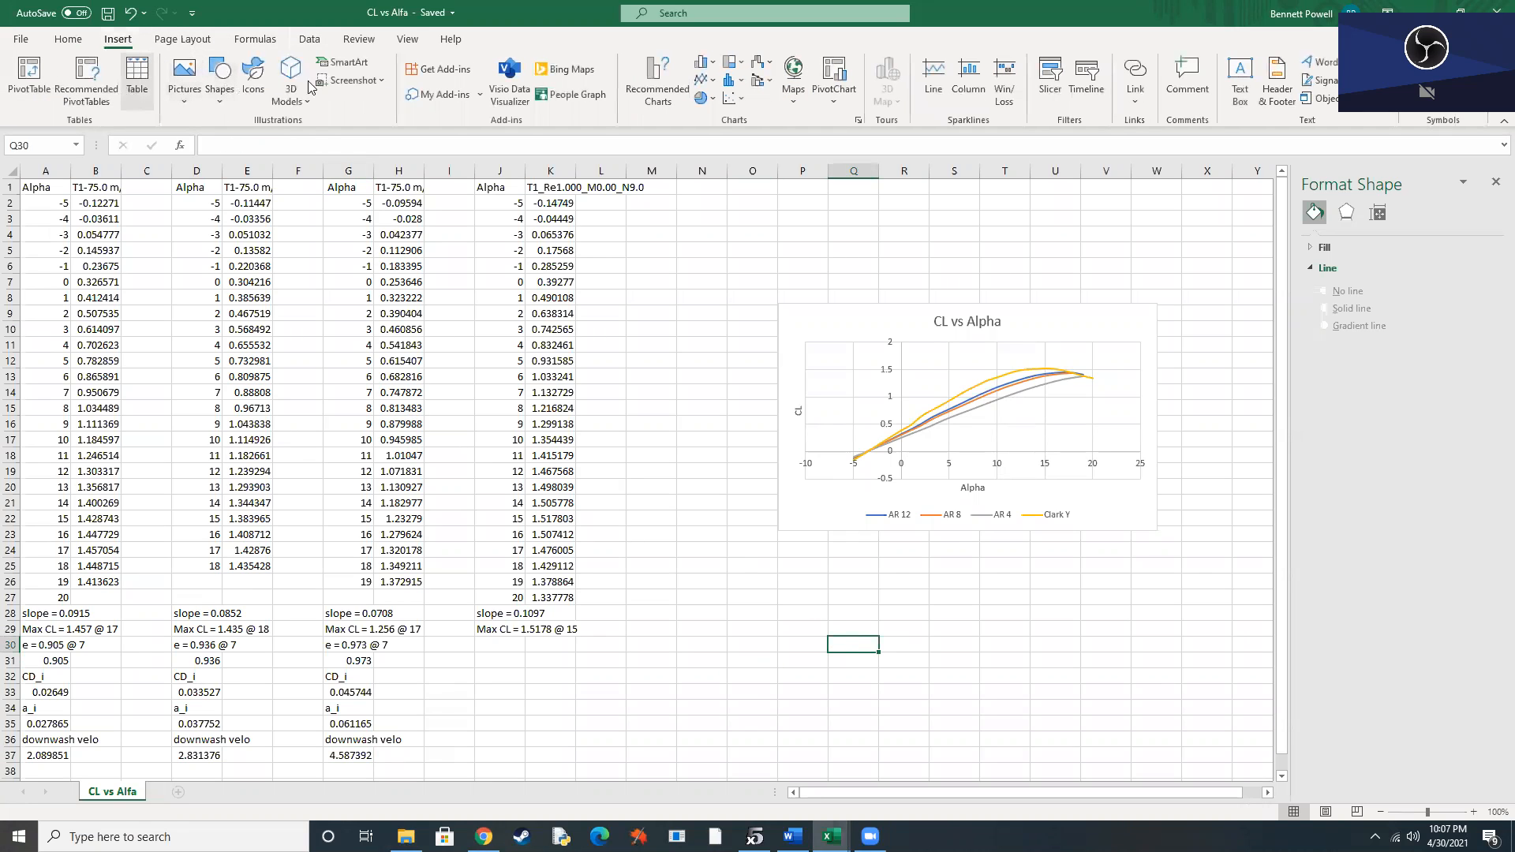
click(734, 97)
click(832, 152)
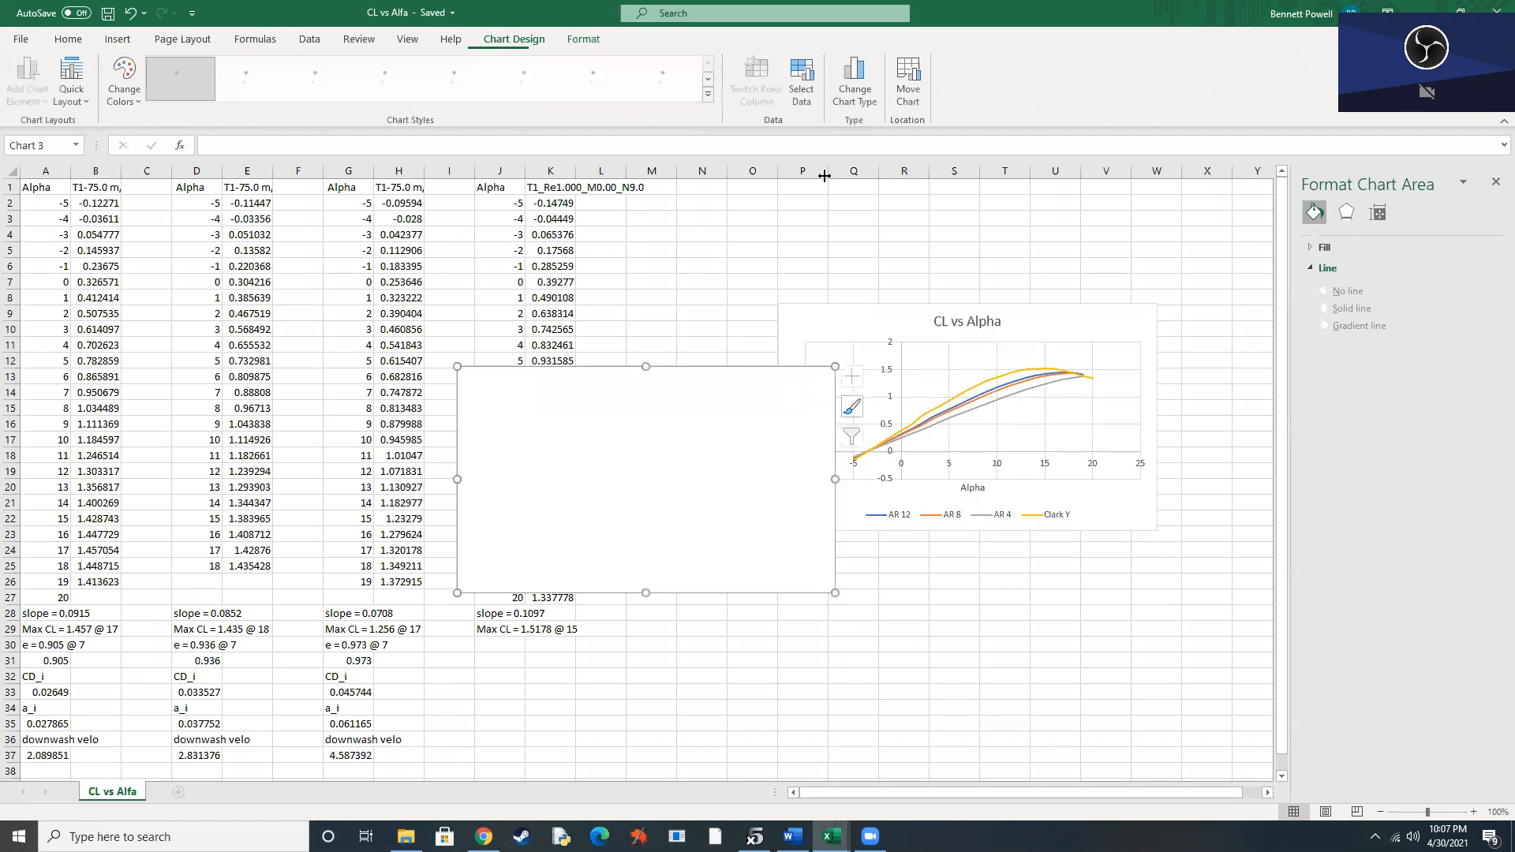
drag(753, 466, 1016, 640)
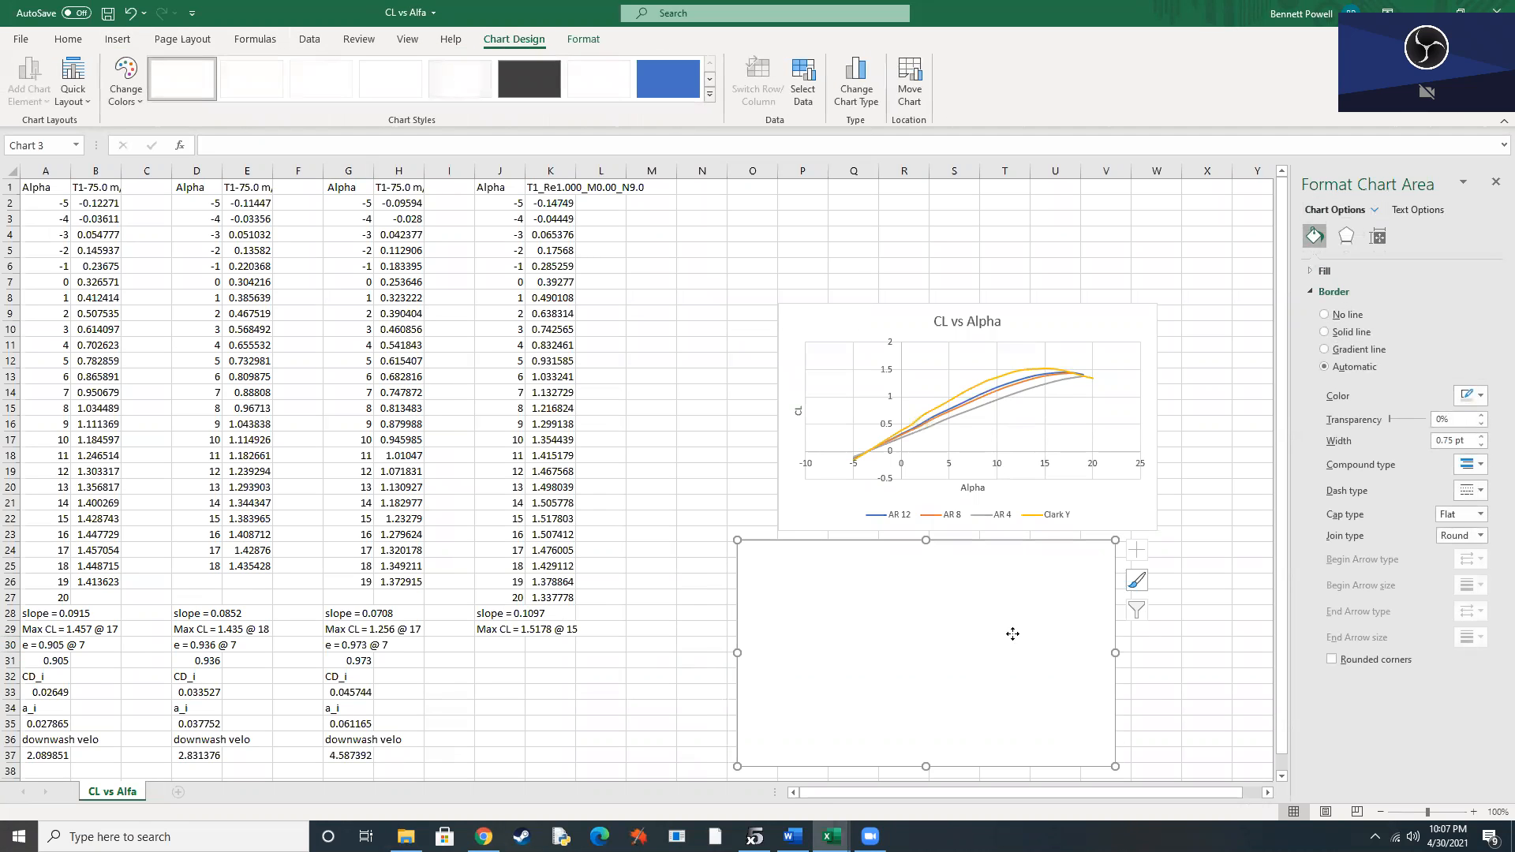
Add a series named AR 12 to the new chart, with X values A2:A12 and Y values B2:B12.
right_click(1016, 639)
click(1083, 388)
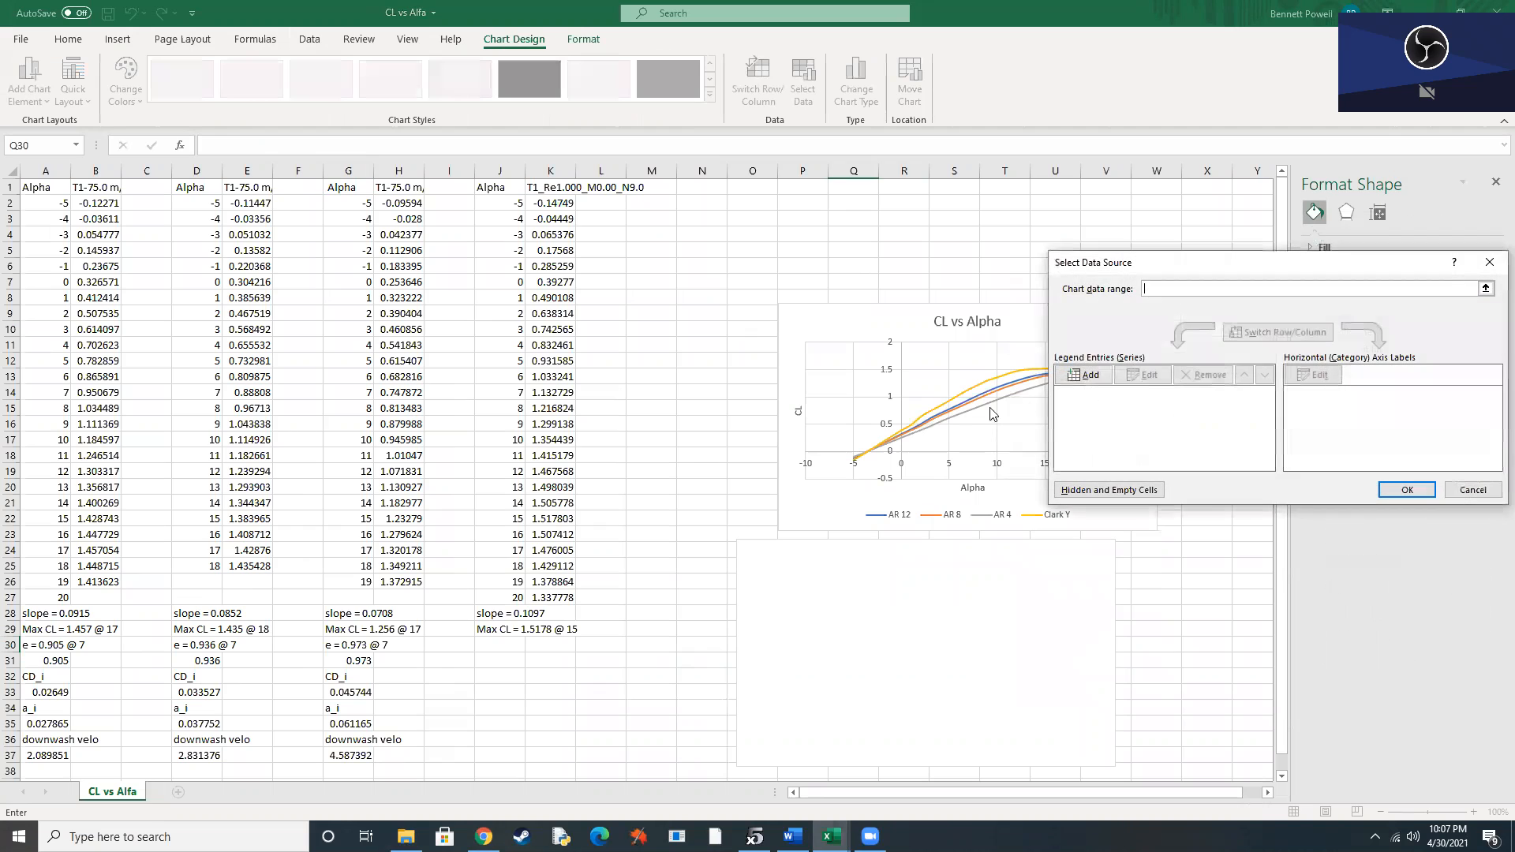
click(1086, 376)
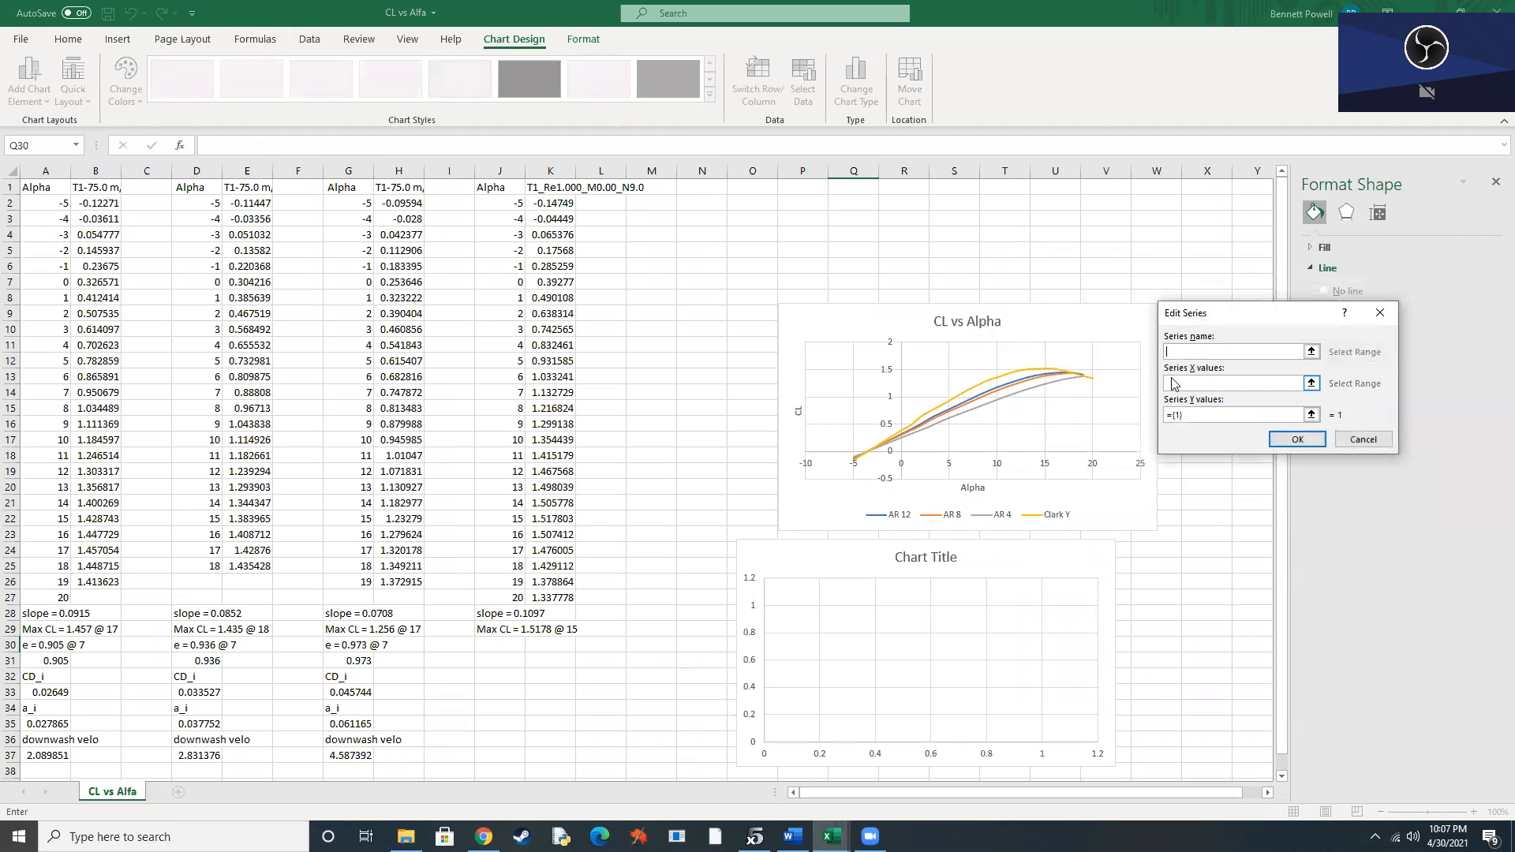
text(AR 12)
key(Tab)
drag(63, 203, 68, 357)
click(1167, 417)
drag(99, 201, 113, 367)
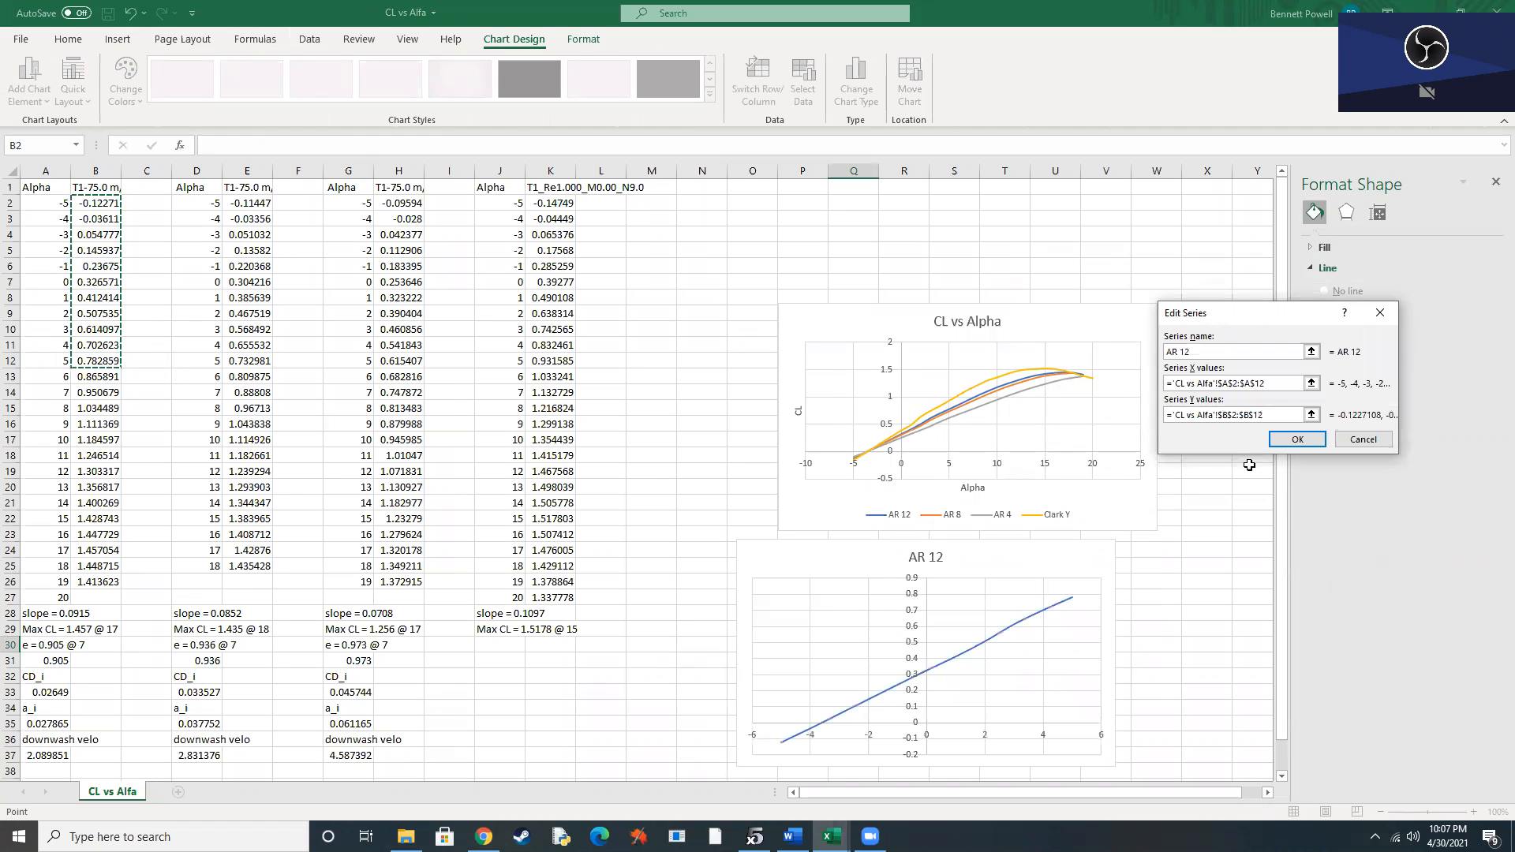
click(1288, 446)
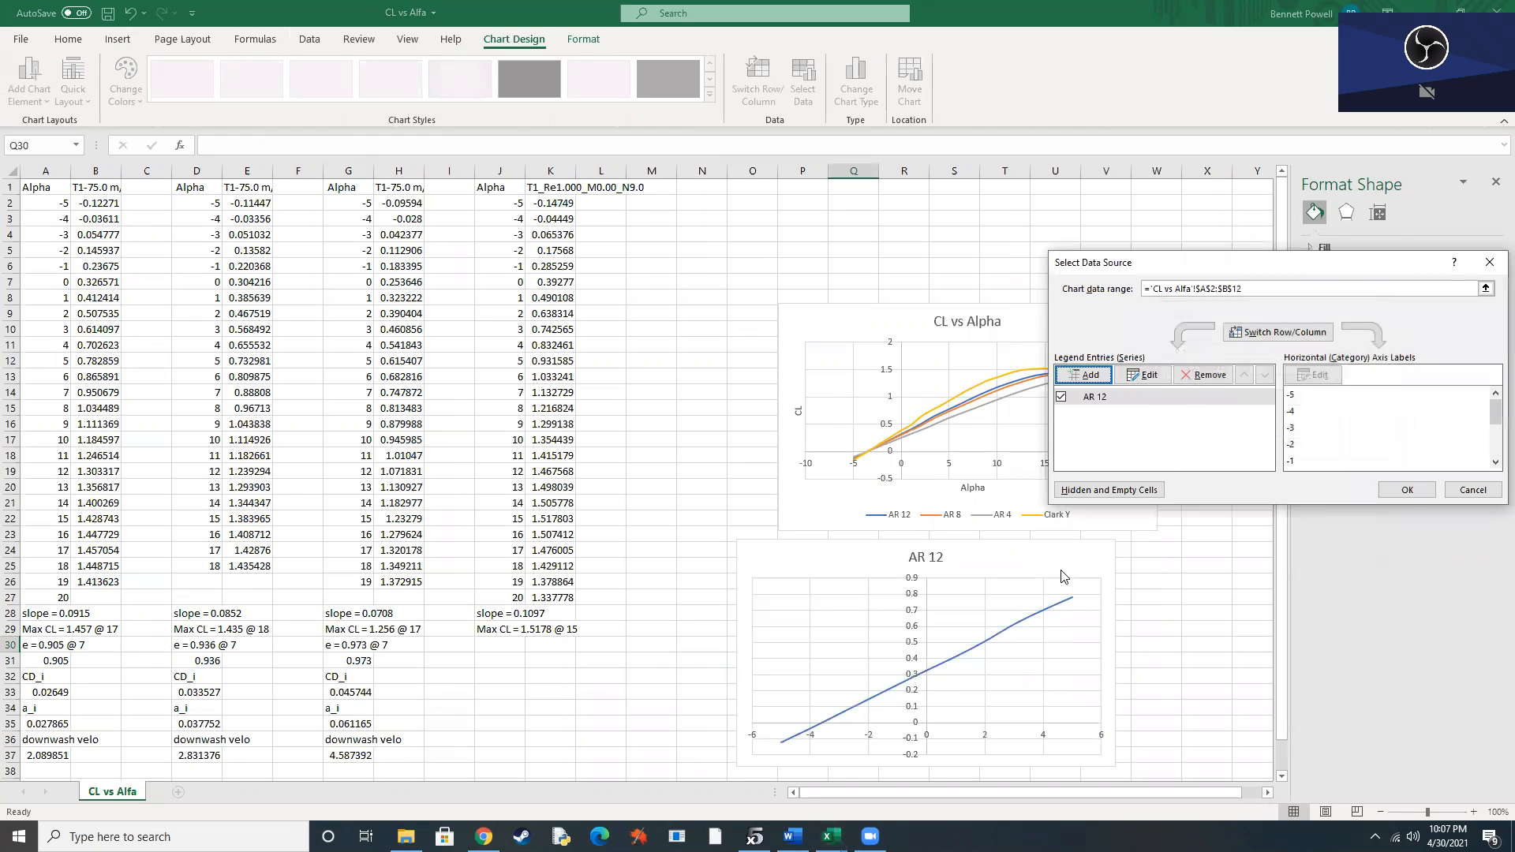
click(1405, 491)
Add a linear trendline to the AR 12 scatter chart and display its equation on the chart.
click(1136, 550)
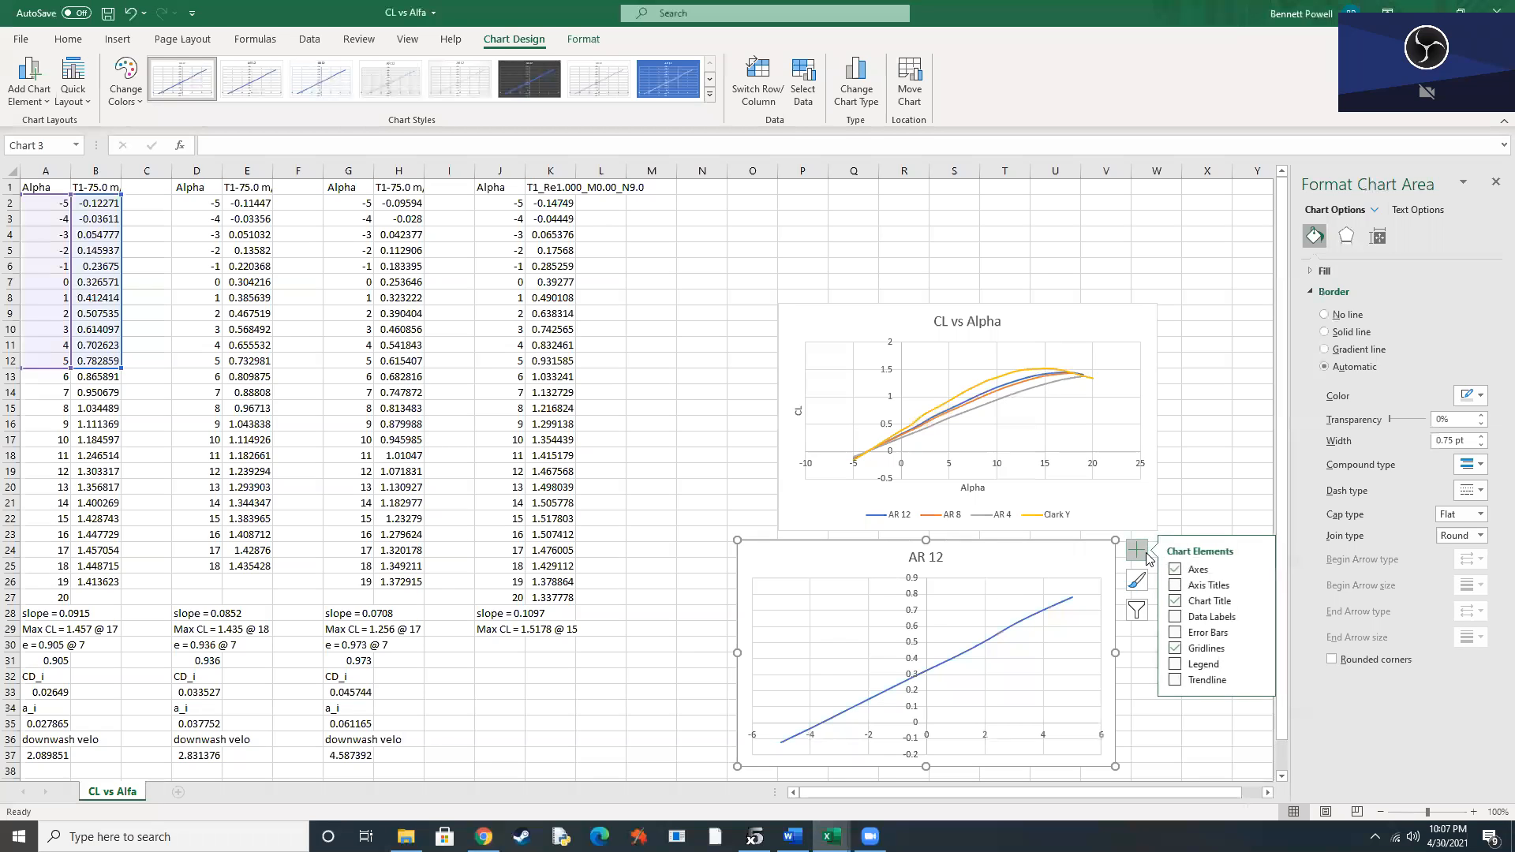
click(1177, 680)
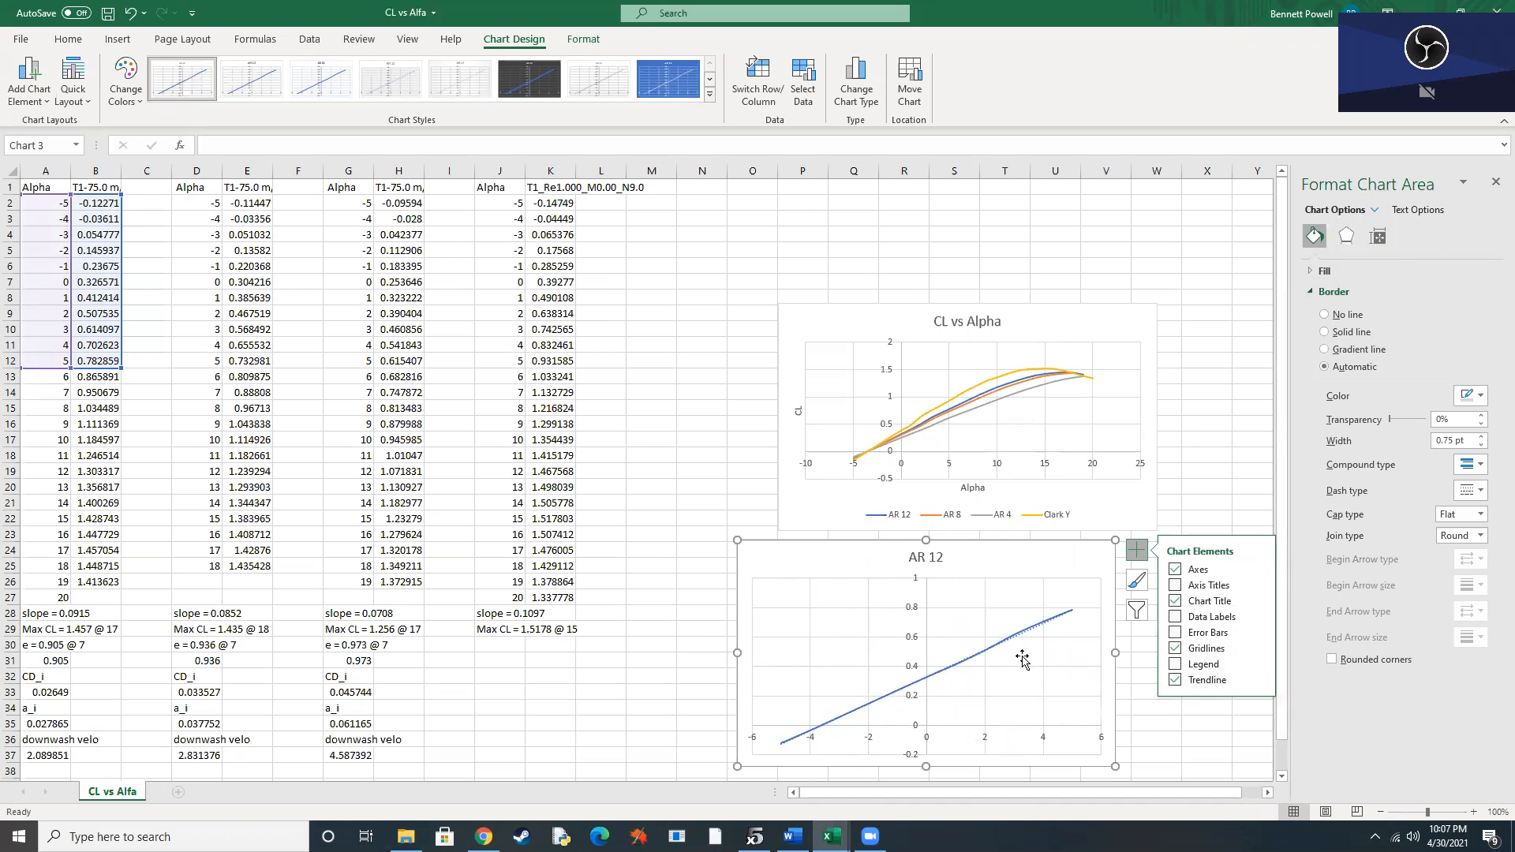
click(1206, 680)
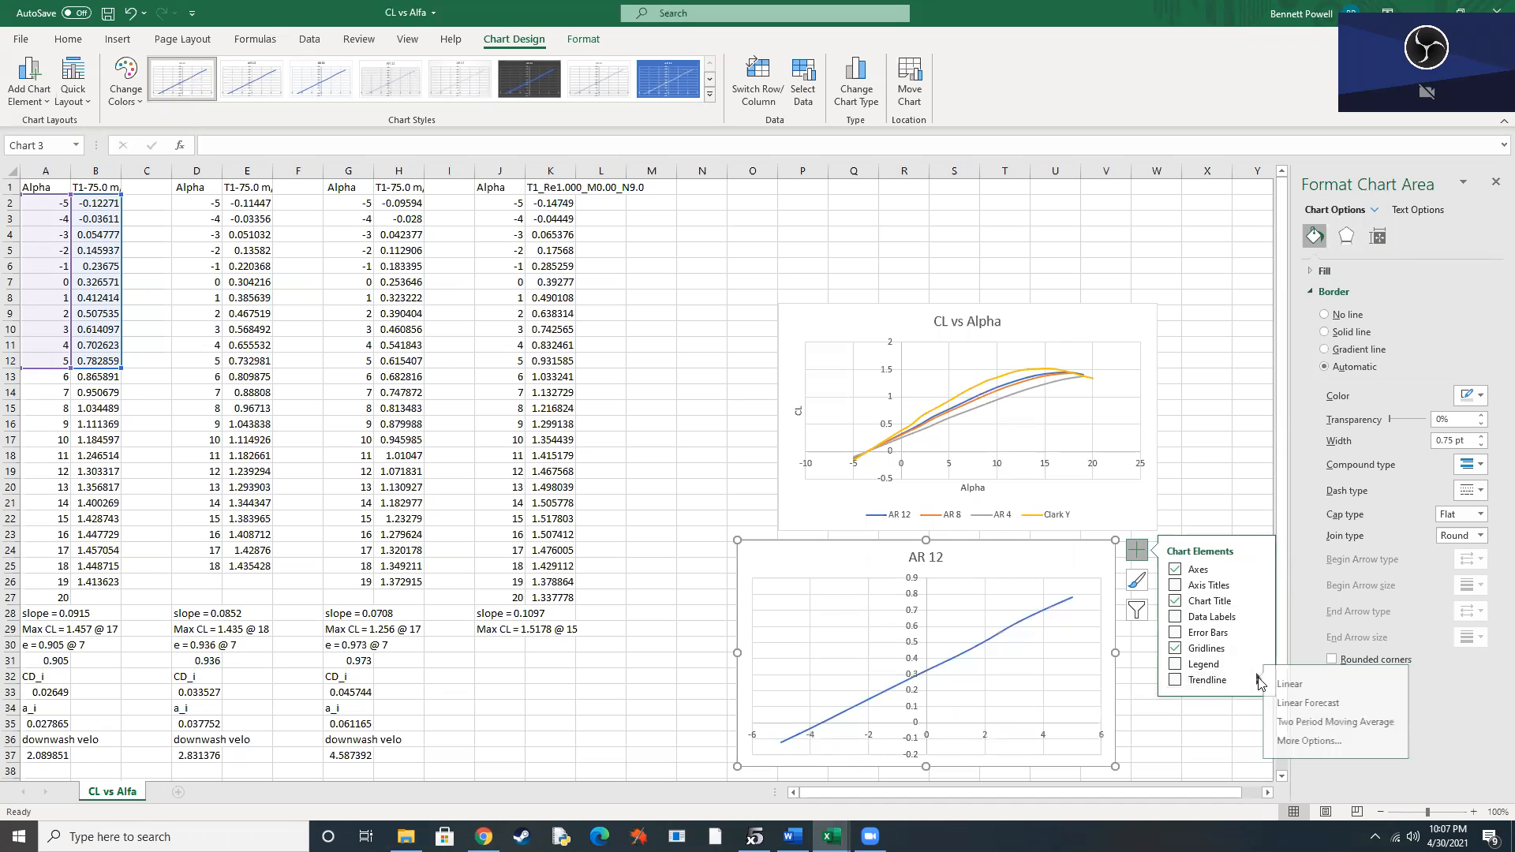
click(1260, 682)
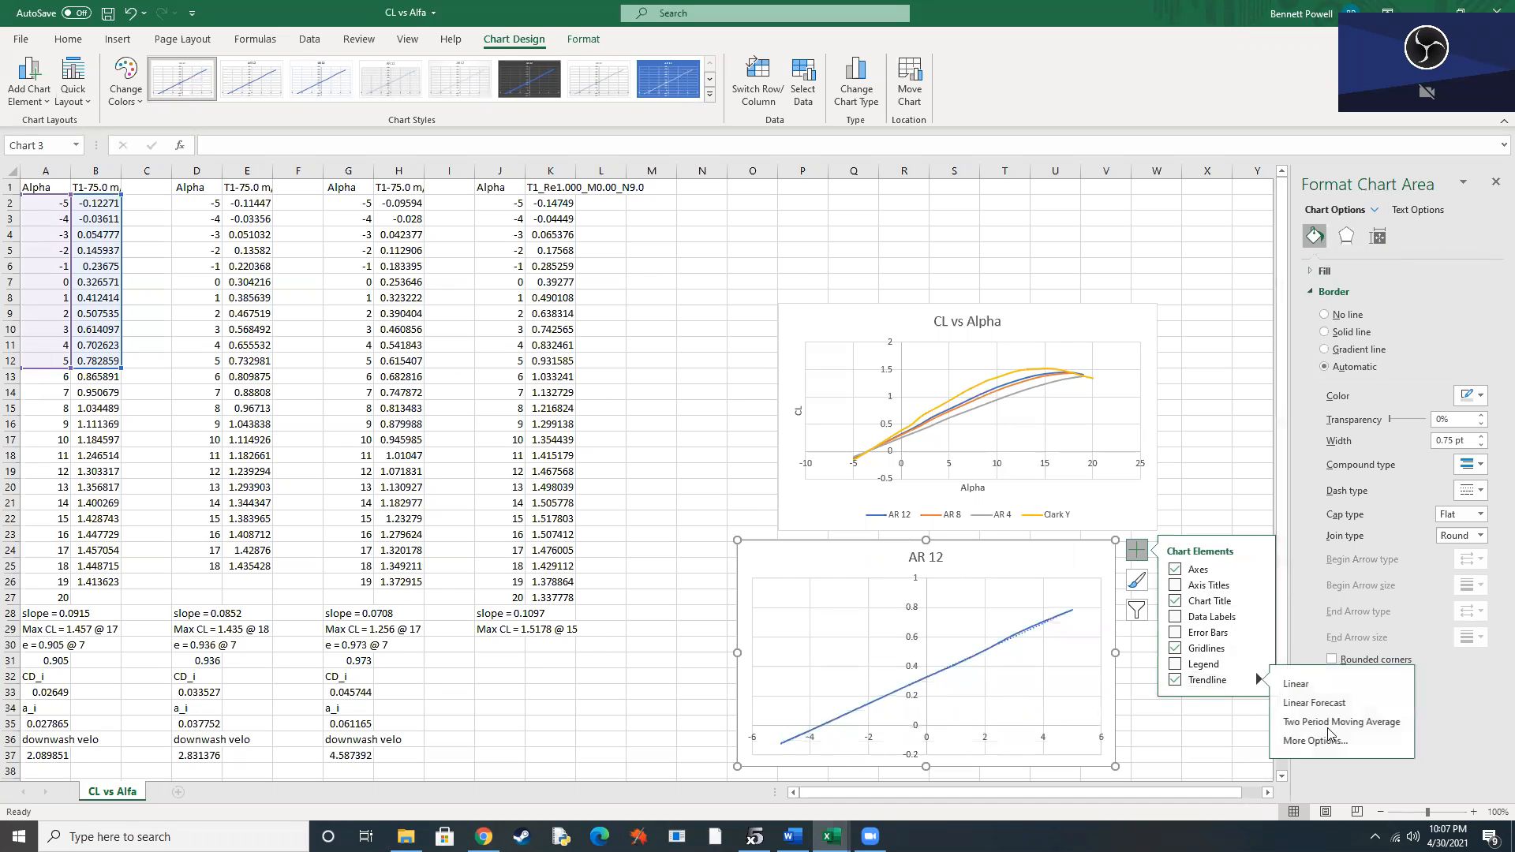
click(1312, 742)
click(1376, 241)
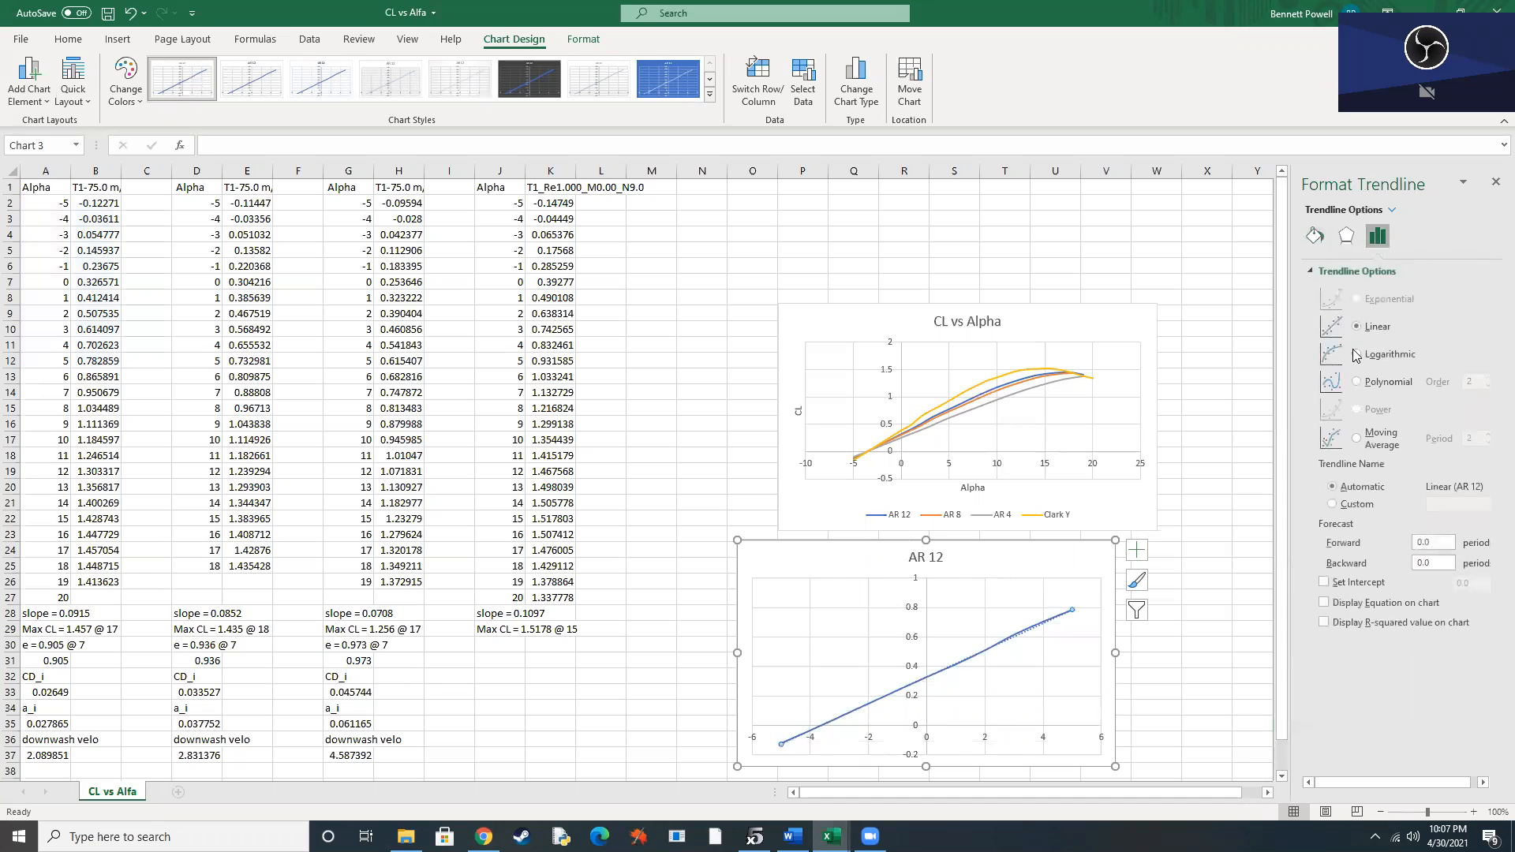
click(1326, 604)
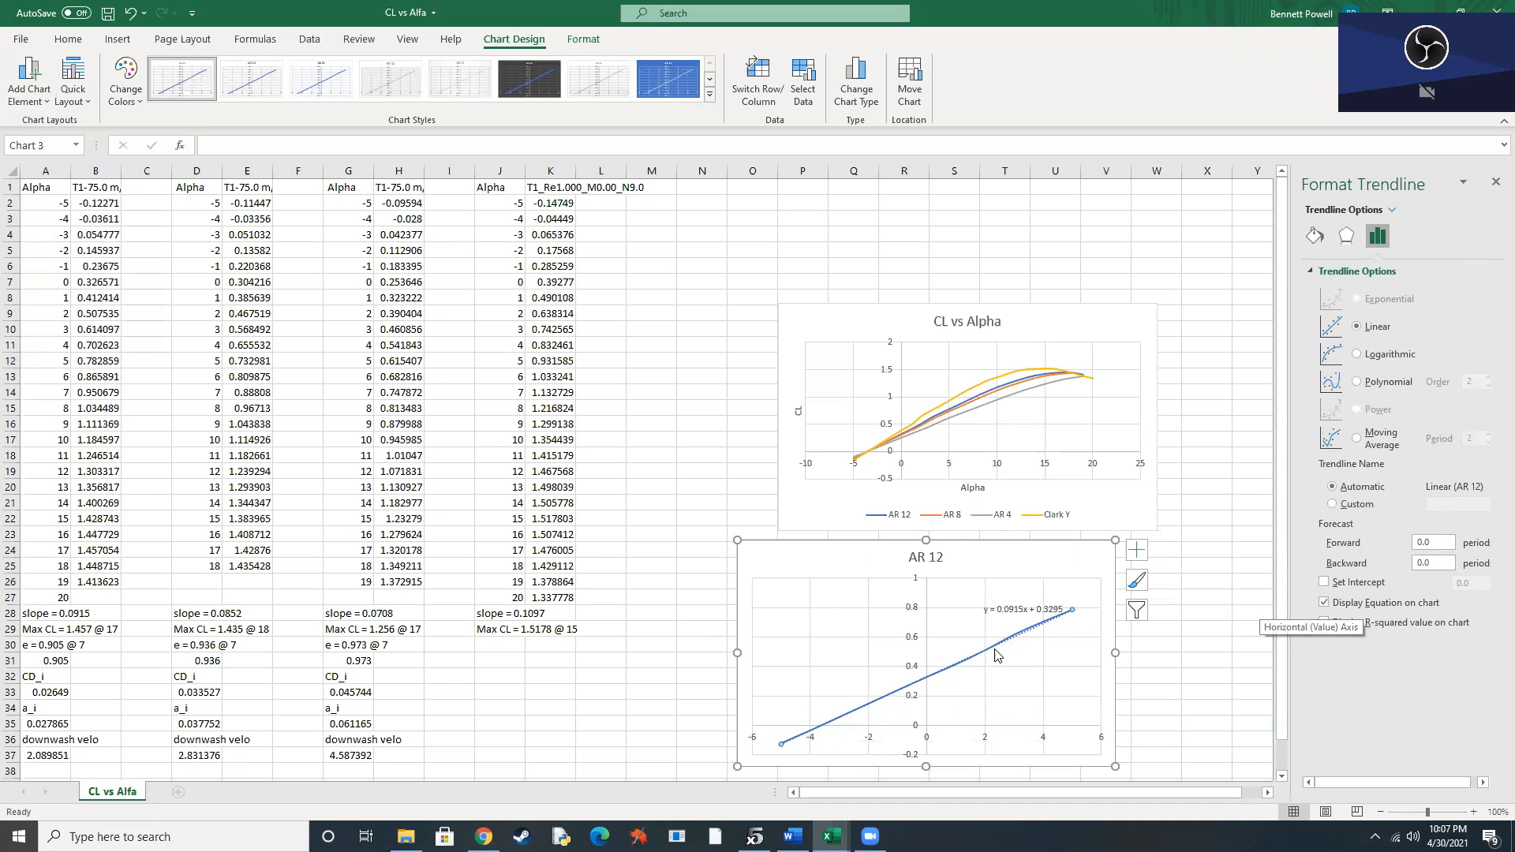
Remove the AR 12 scatter chart below the CL vs Alpha chart from the sheet.
click(1058, 570)
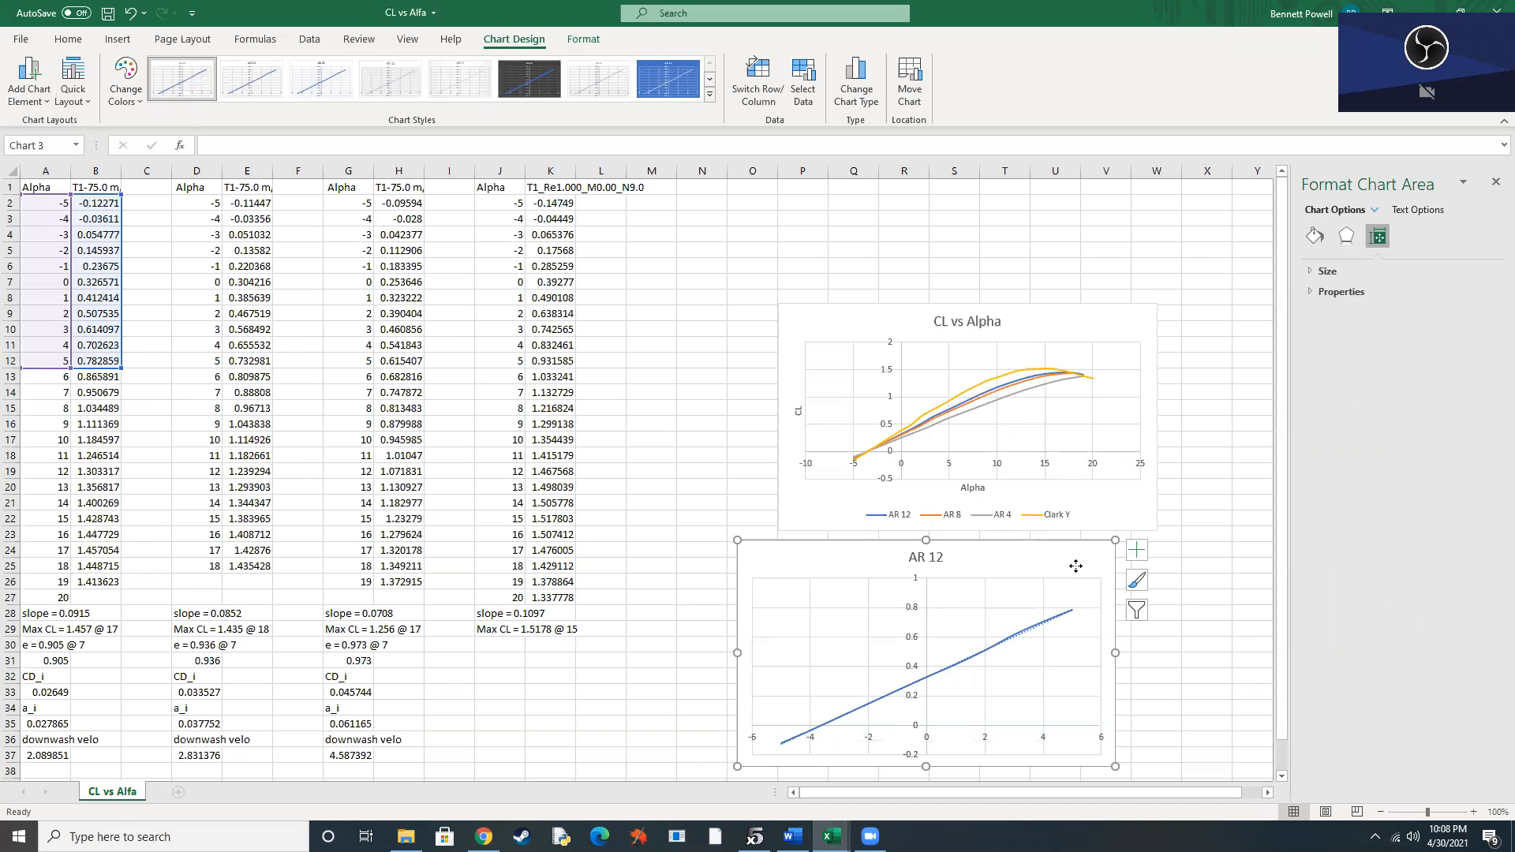
right_click(1076, 565)
click(1105, 131)
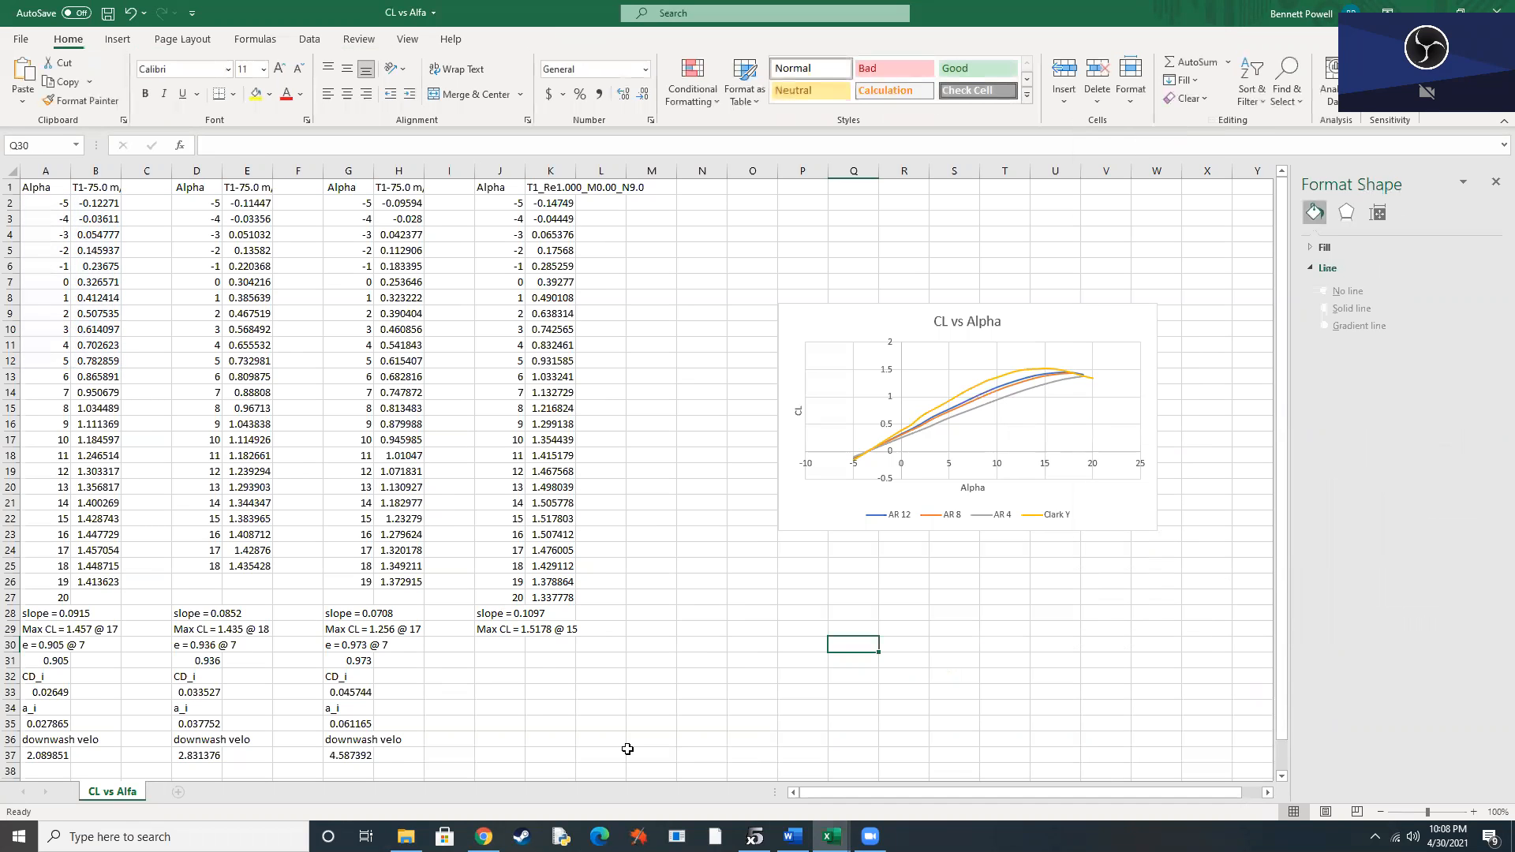
Inspect the AR 12 formulas for CD_i, a_i and downwash velocity in A33, A35 and A37, and the efficiency entry in A31.
click(542, 657)
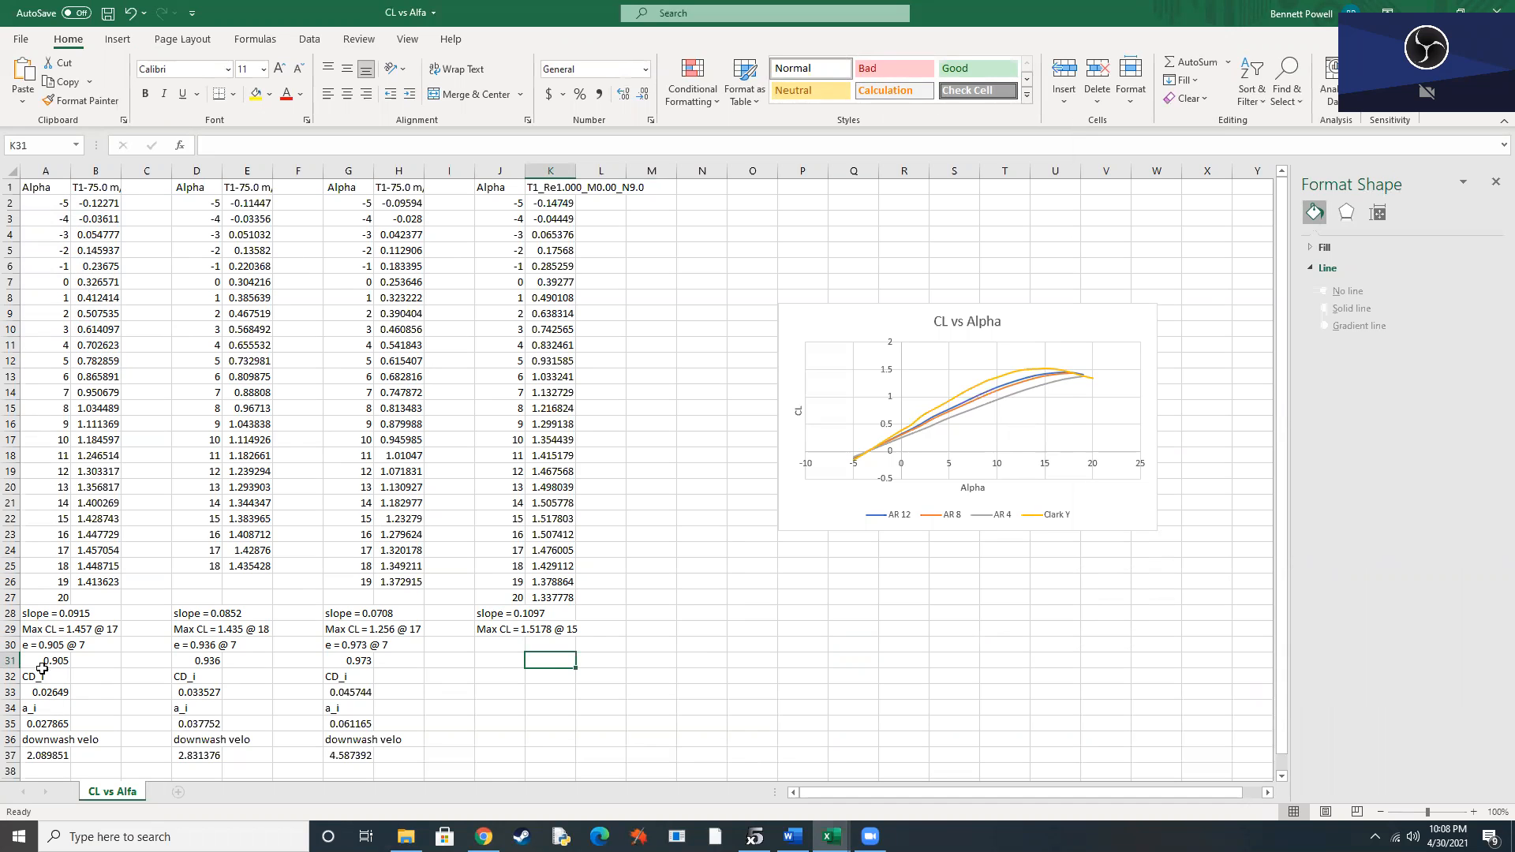
click(48, 696)
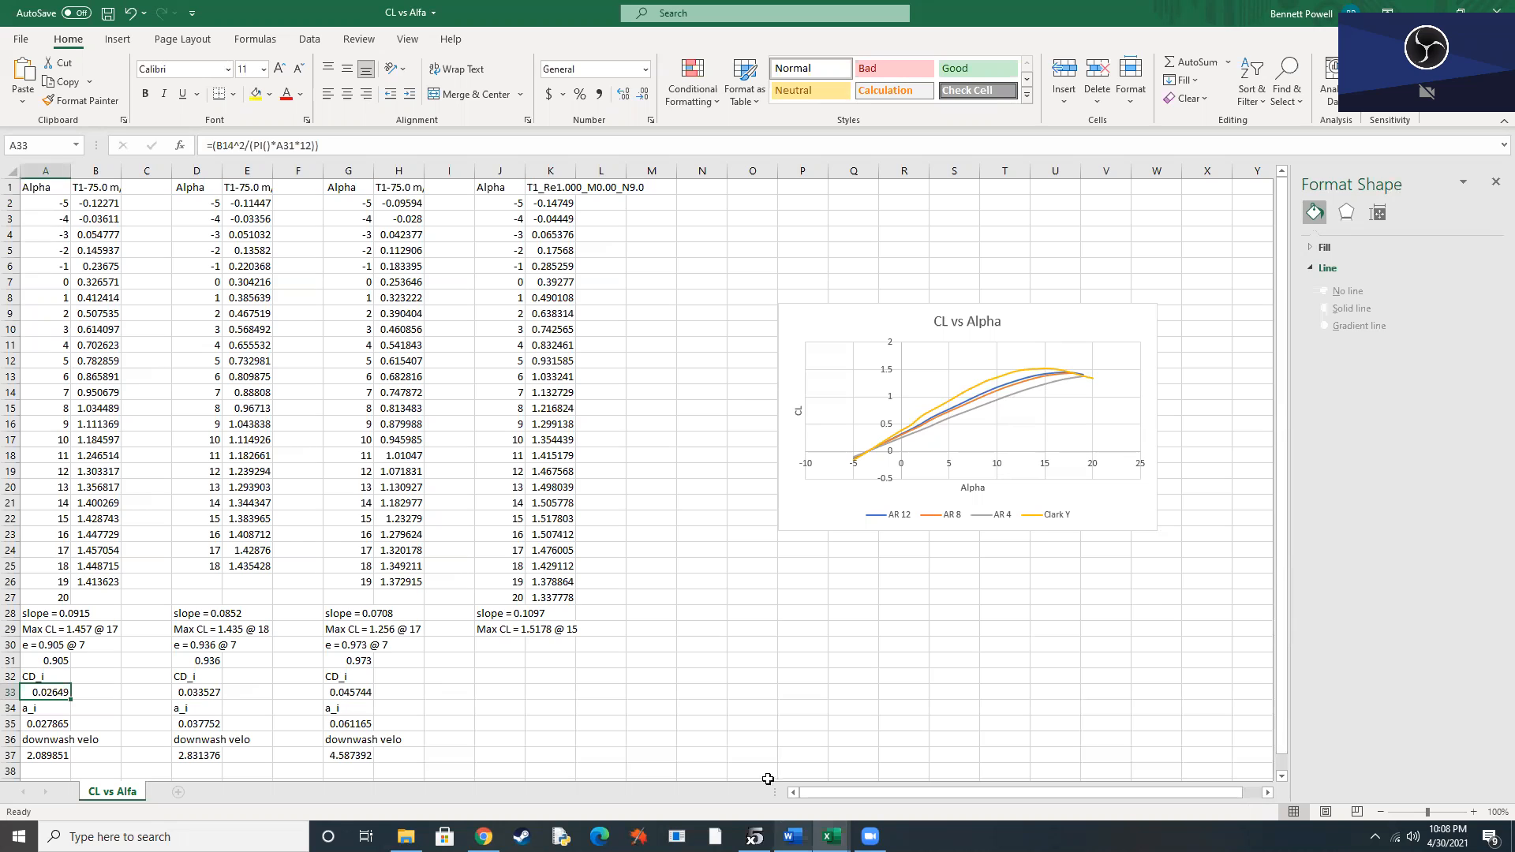
click(64, 729)
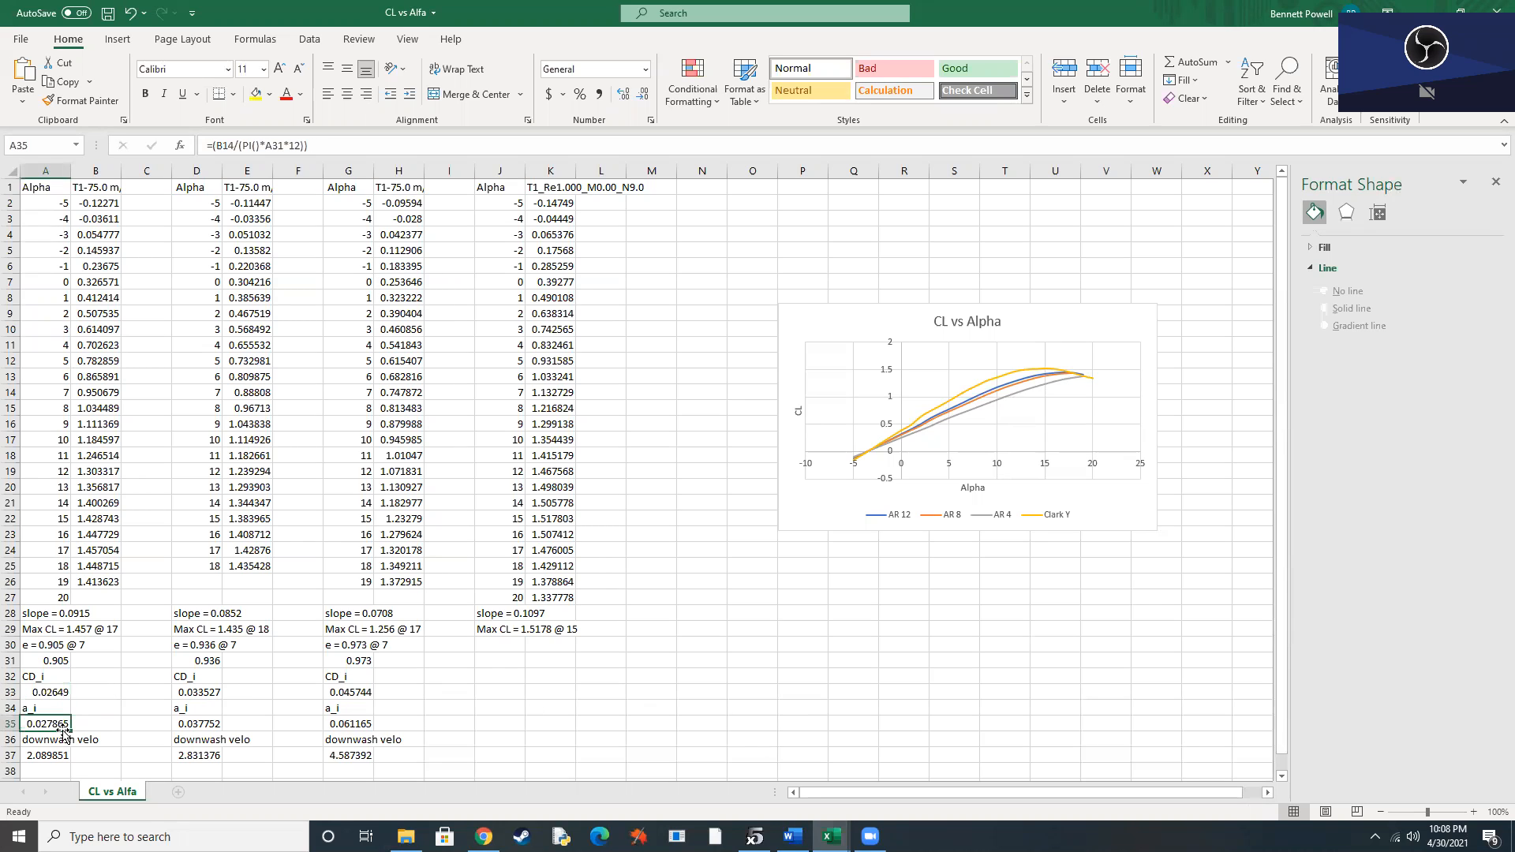
click(54, 757)
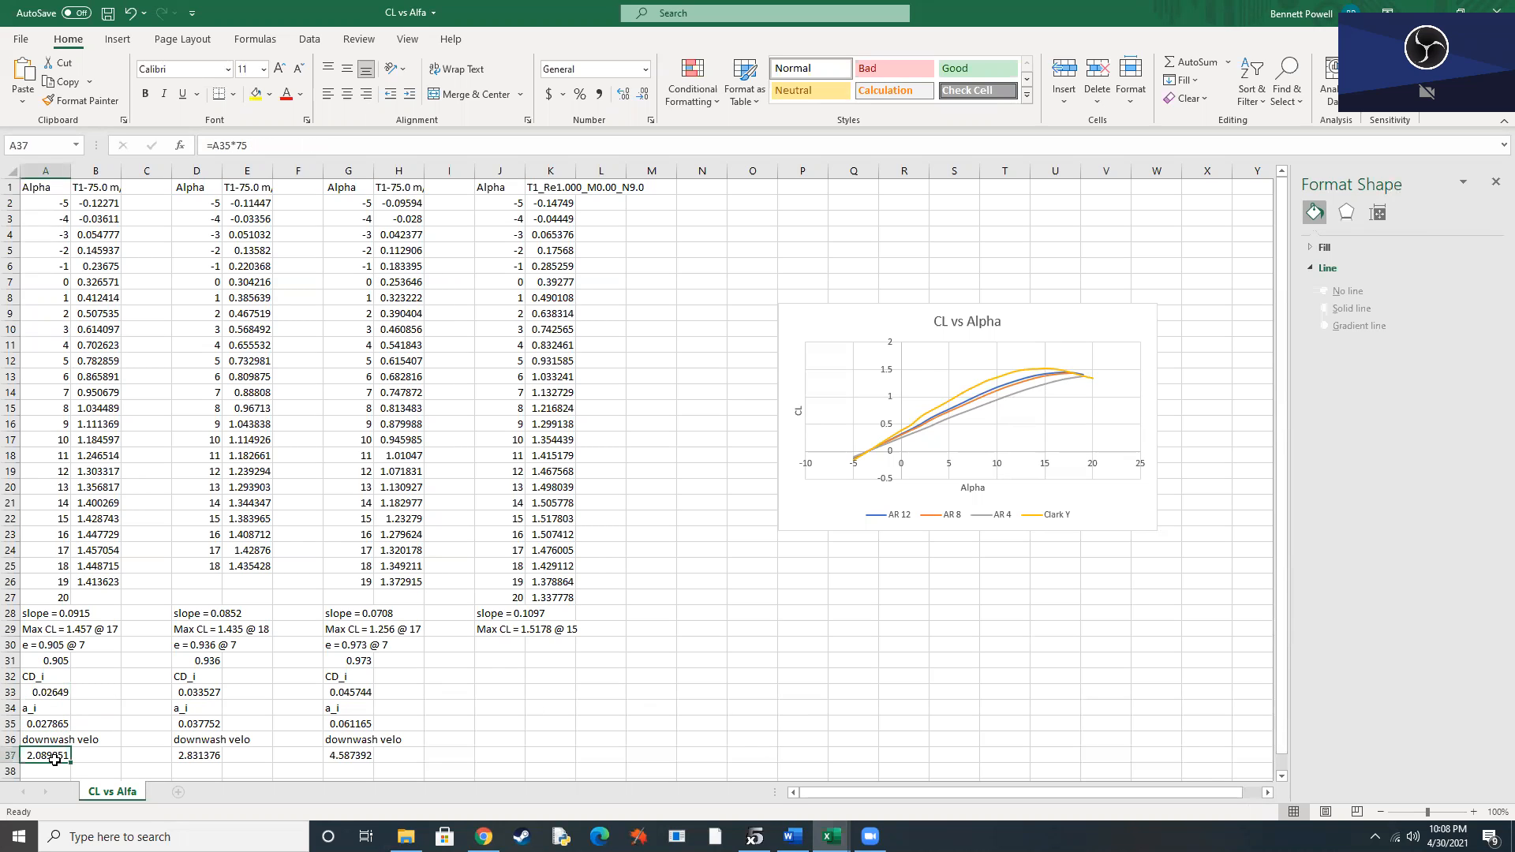
click(56, 667)
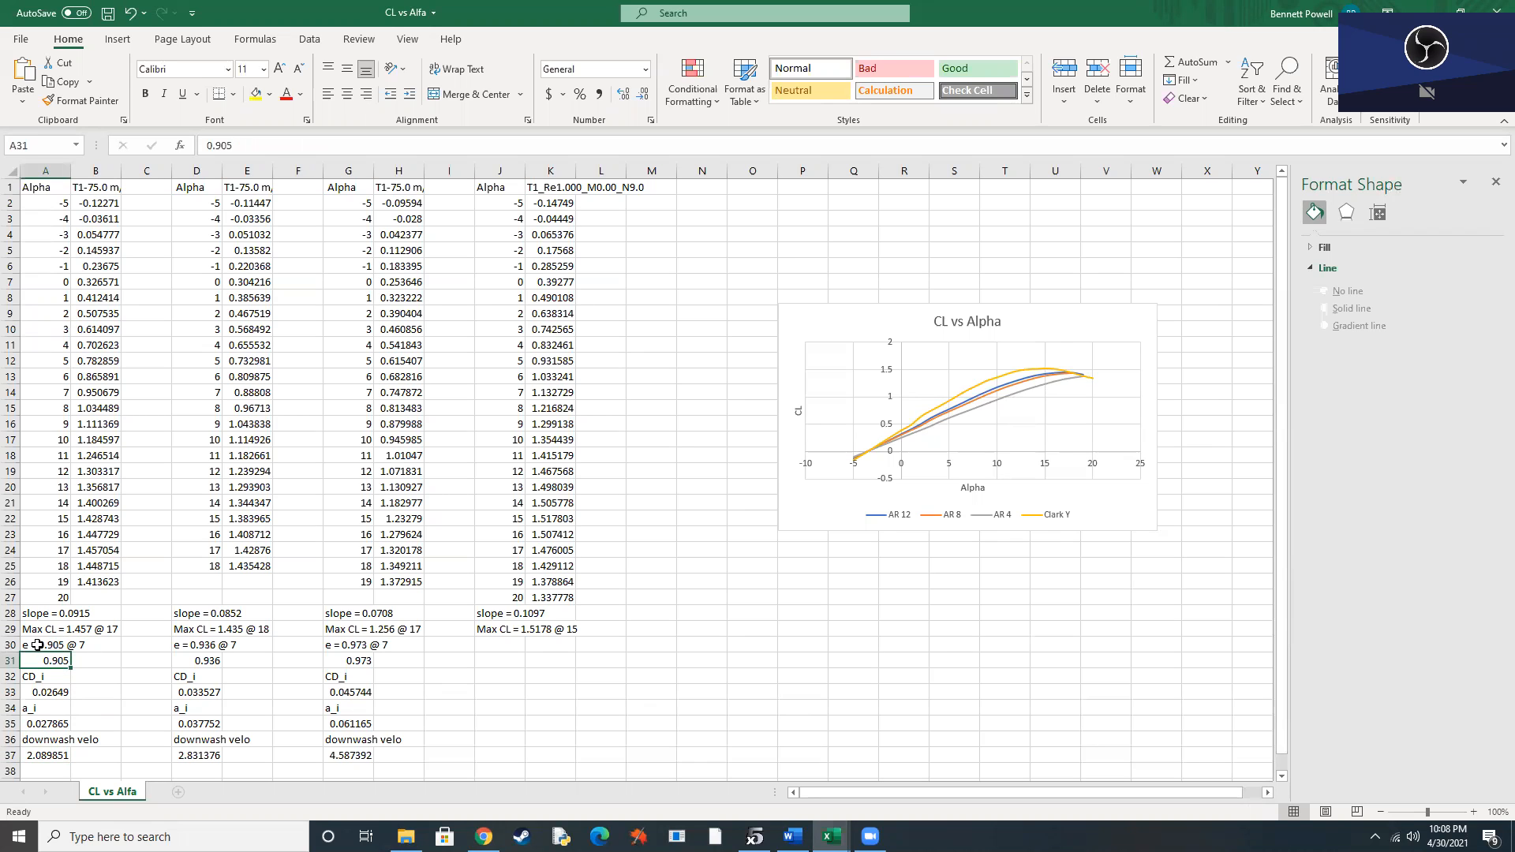
Switch to XFLR5, show the AR 12 operating point view, and plot the induced drag coefficient against the span.
click(756, 836)
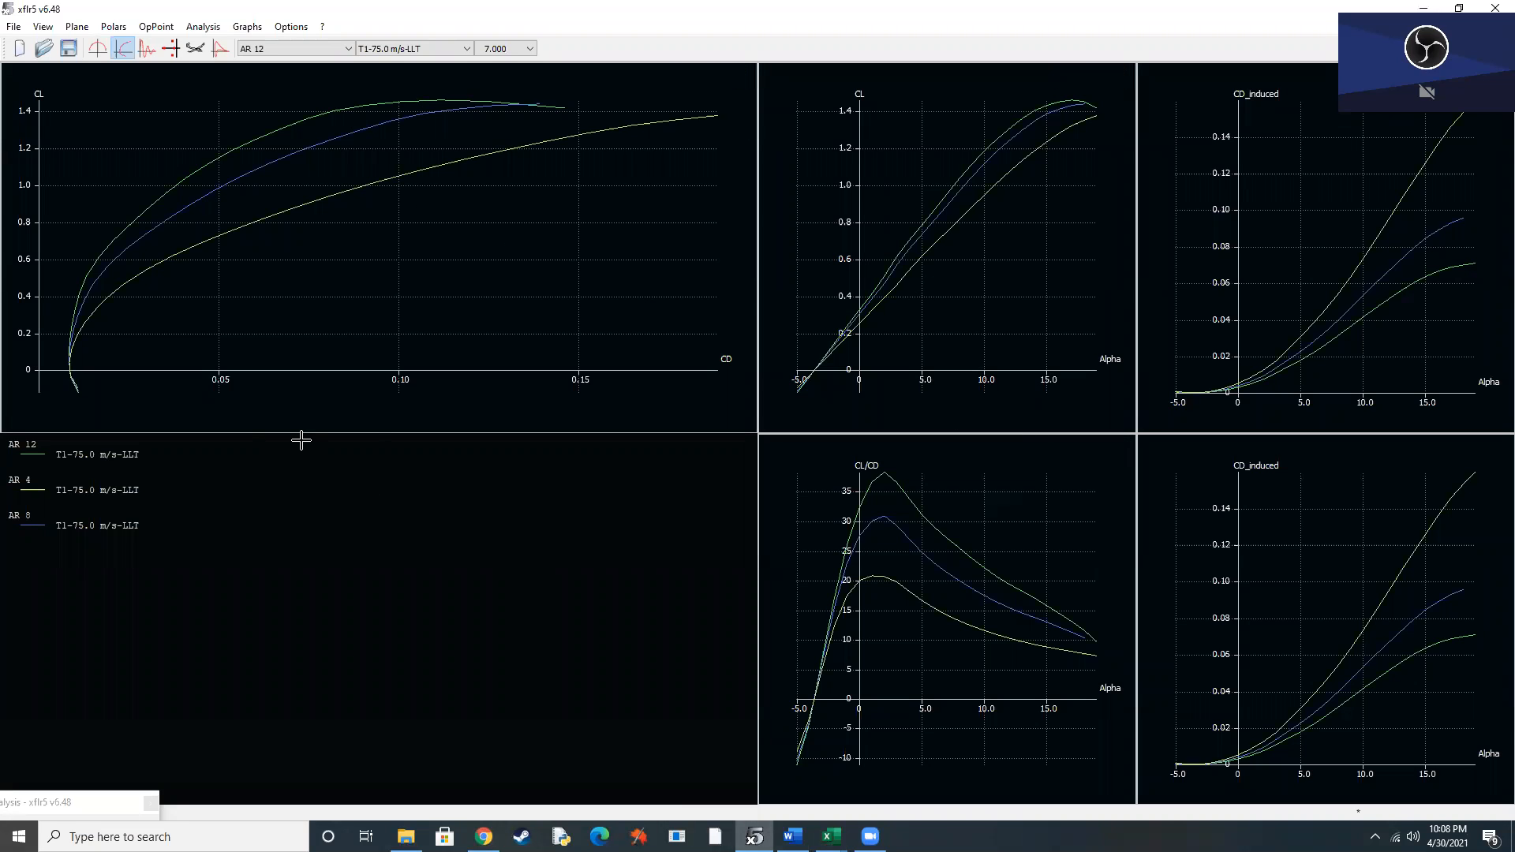
click(98, 48)
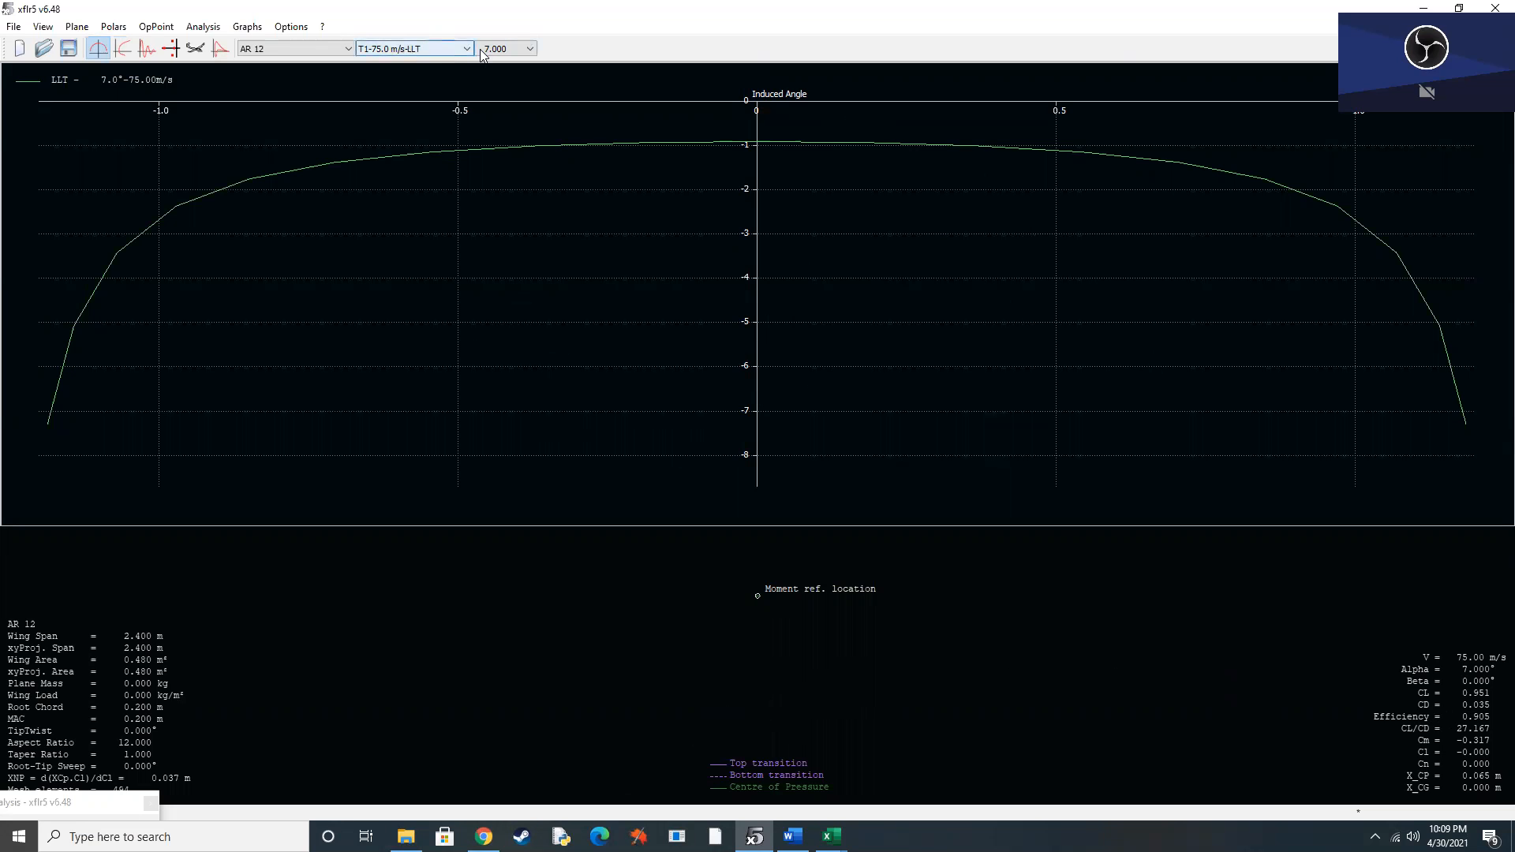
right_click(607, 289)
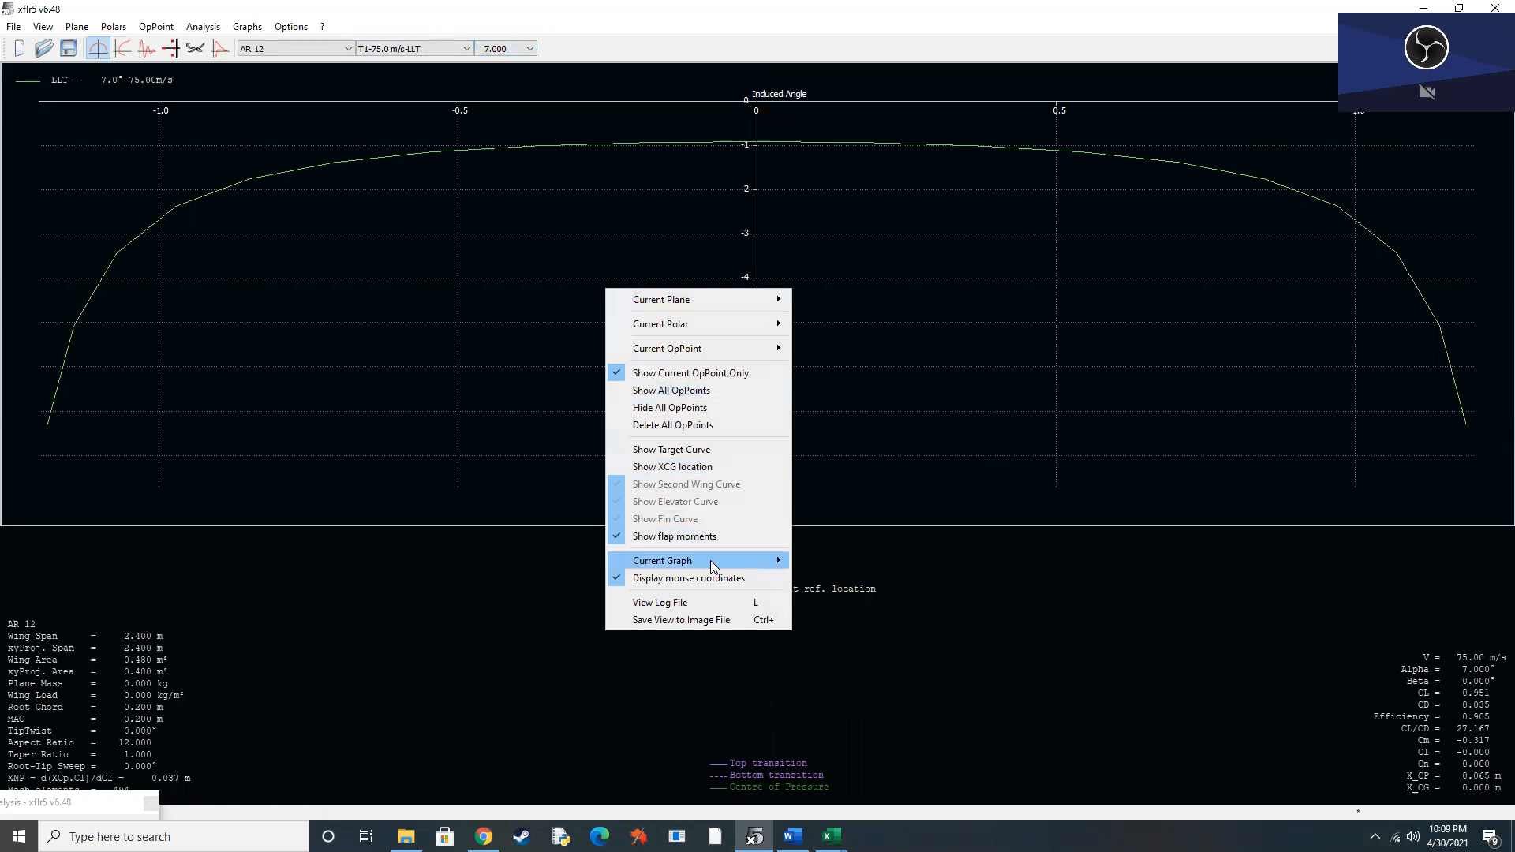
mouse_move(710, 560)
click(840, 583)
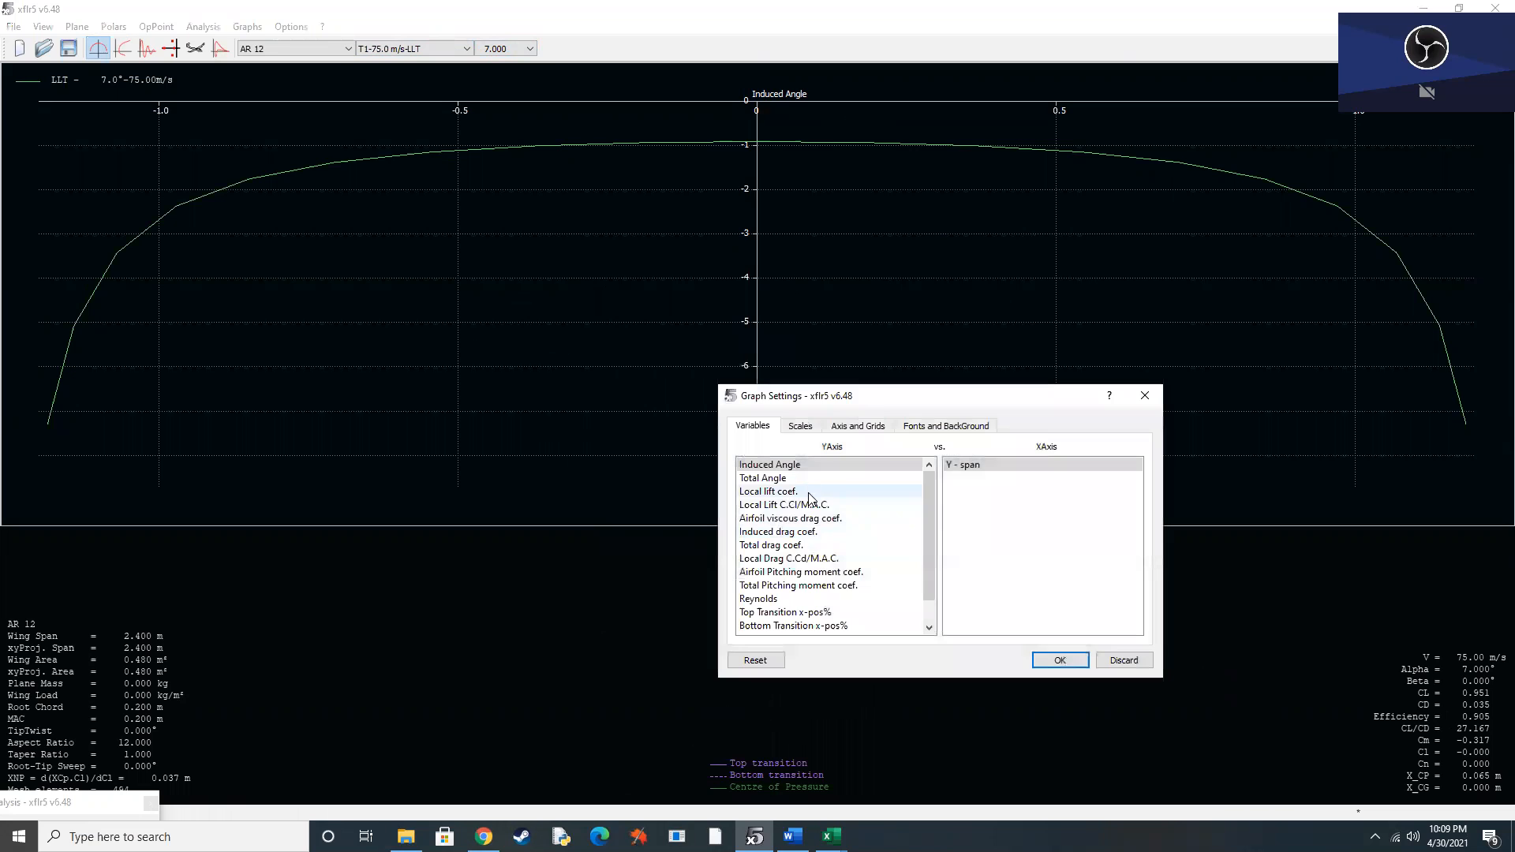
click(826, 533)
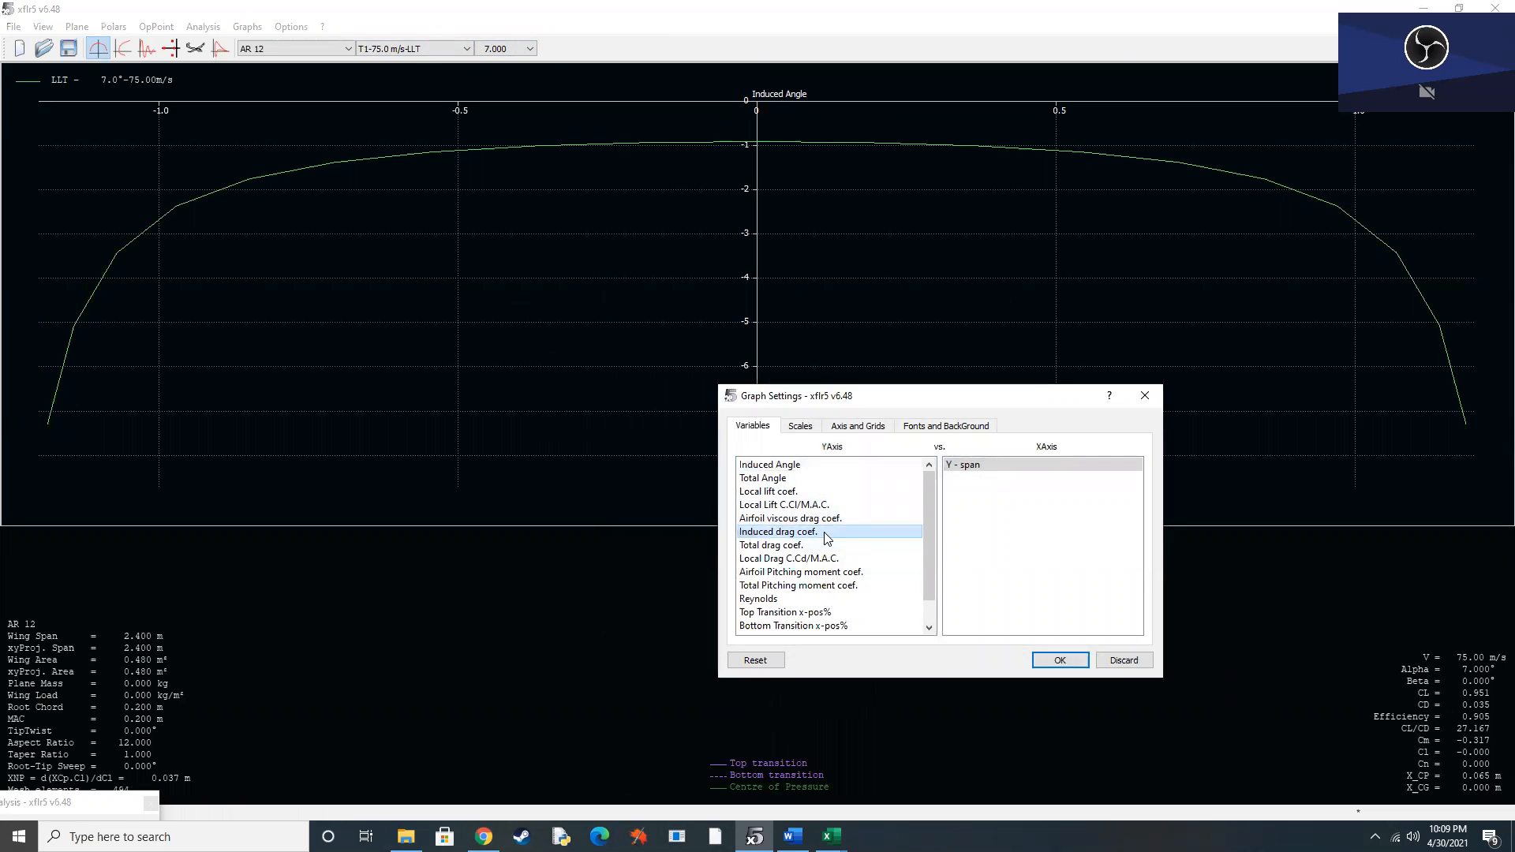
click(1072, 663)
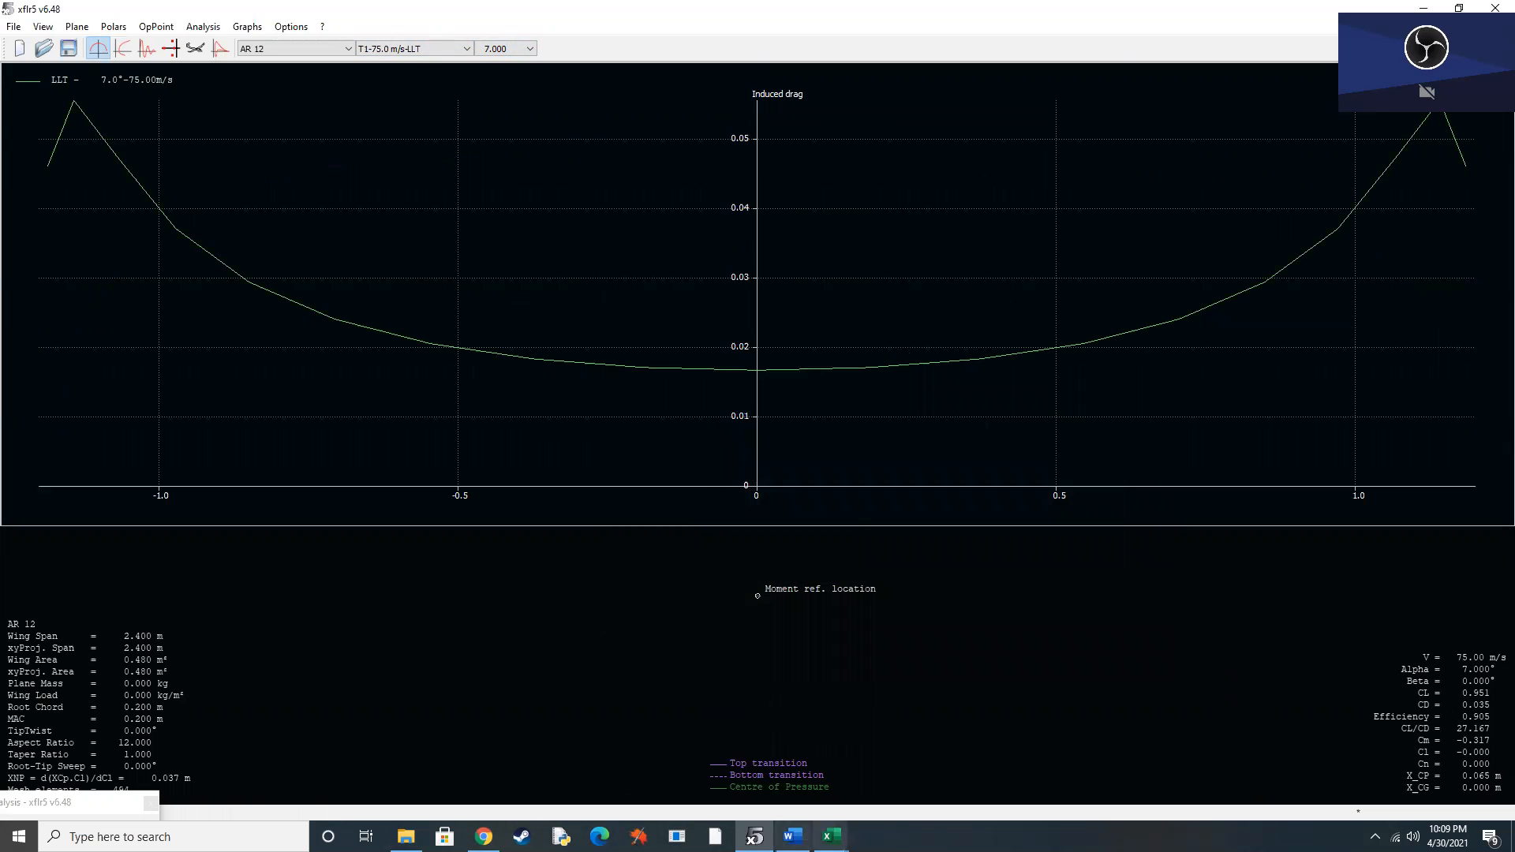
Switch to Excel and review the span charts in the a_i vs span final and CD_i vs span final workbooks.
mouse_move(830, 836)
click(998, 777)
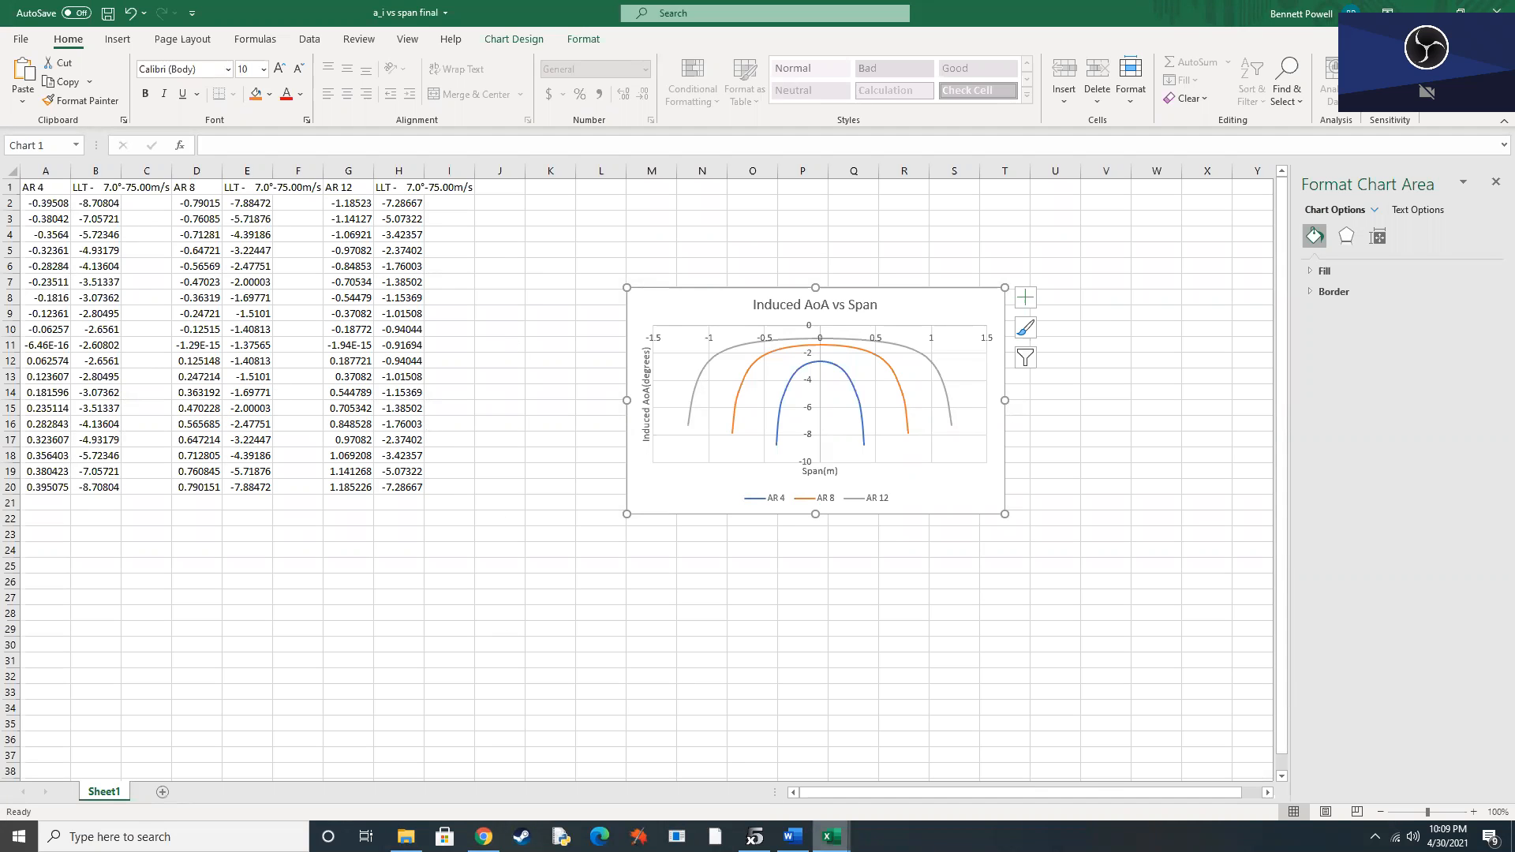
mouse_move(830, 837)
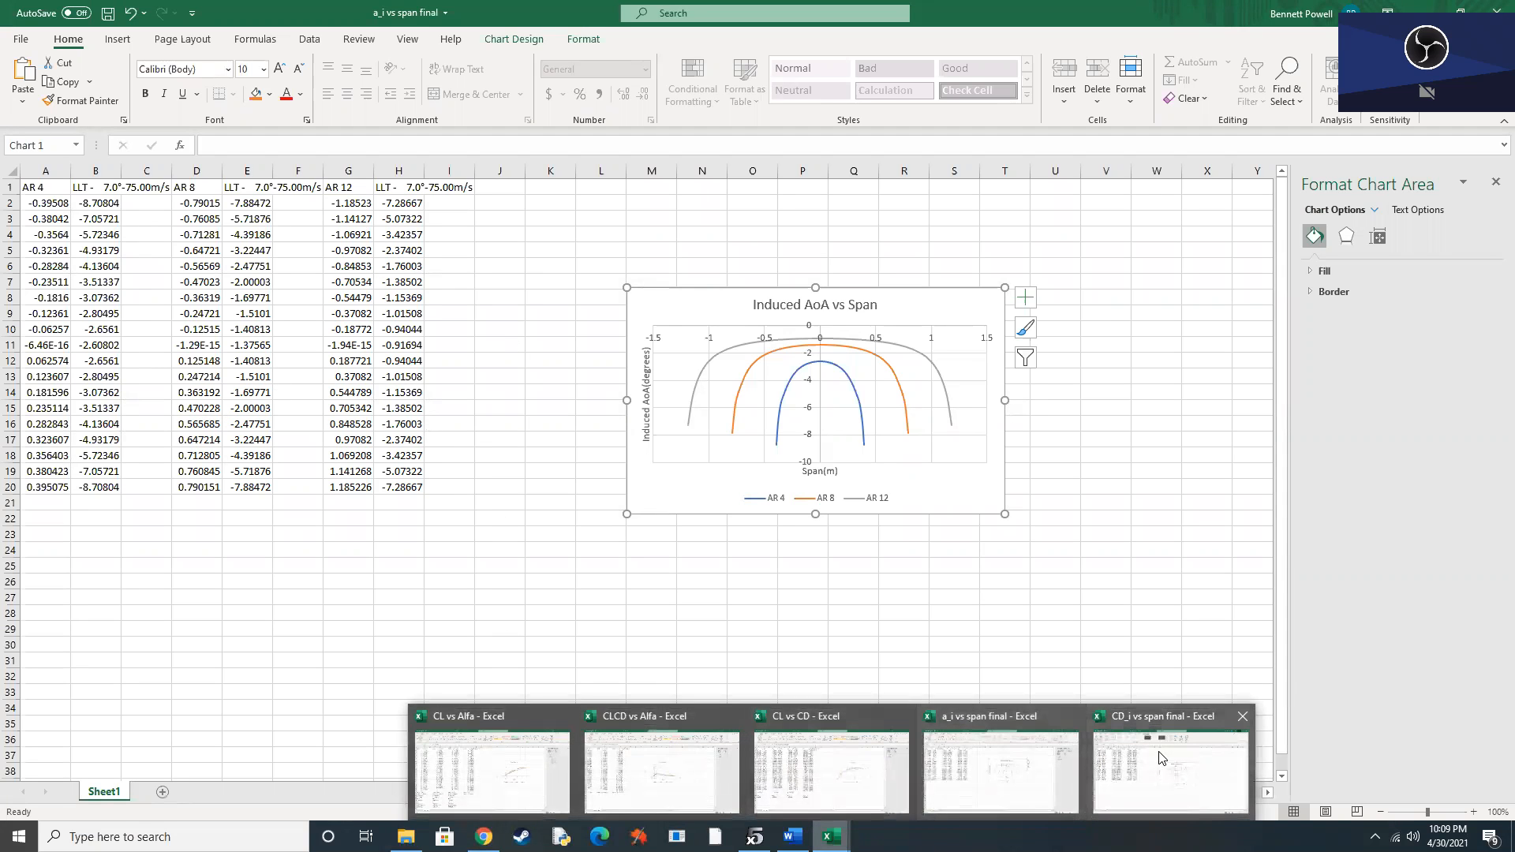
click(1160, 722)
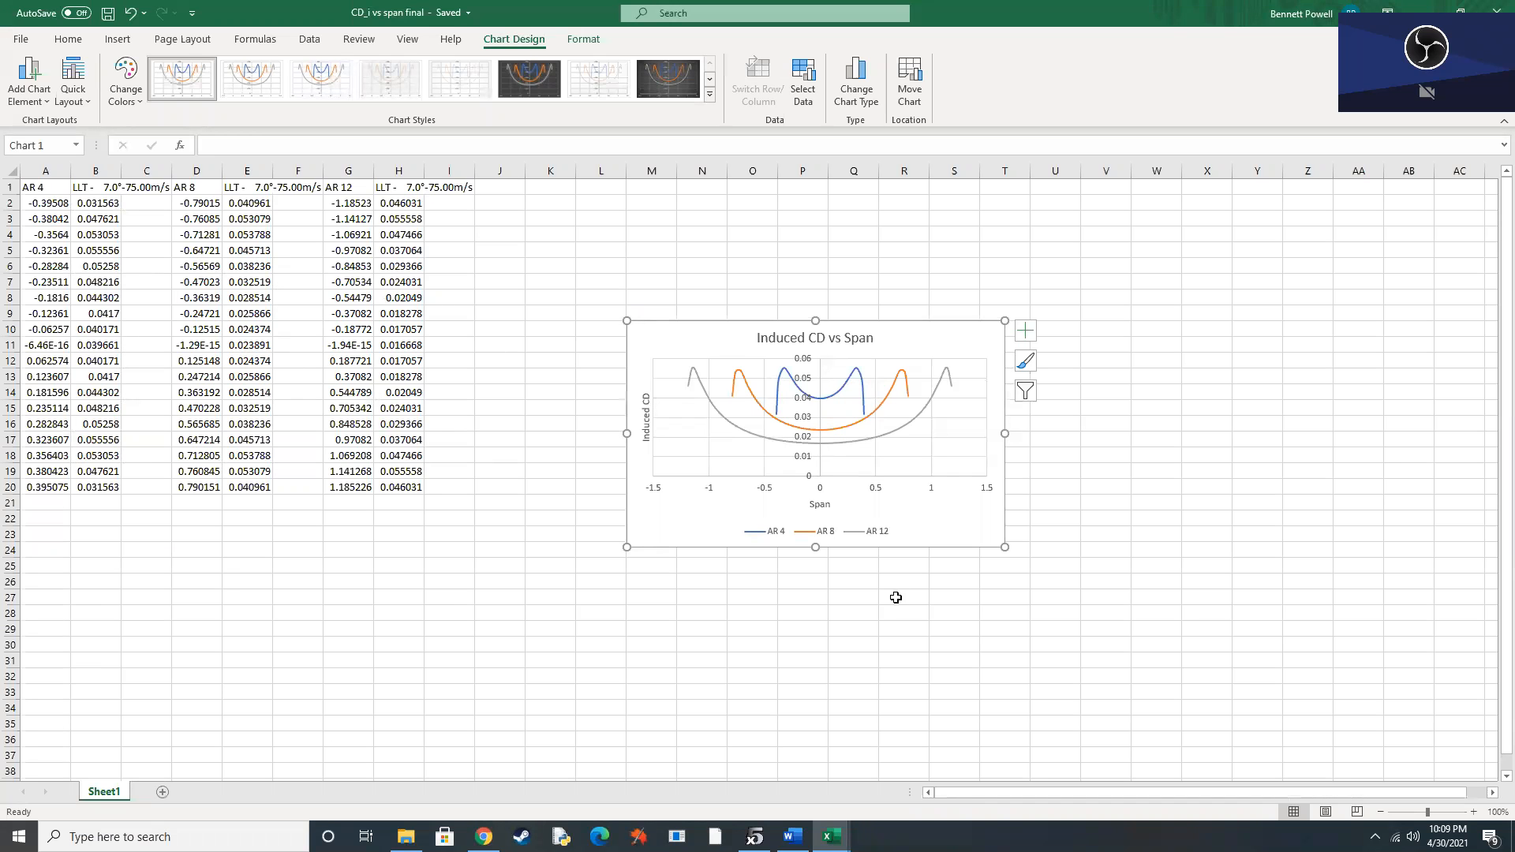
Switch to the Word report and review its charts, result tables, induced drag equations and span plots.
click(793, 837)
scroll(789, 631, up, 15)
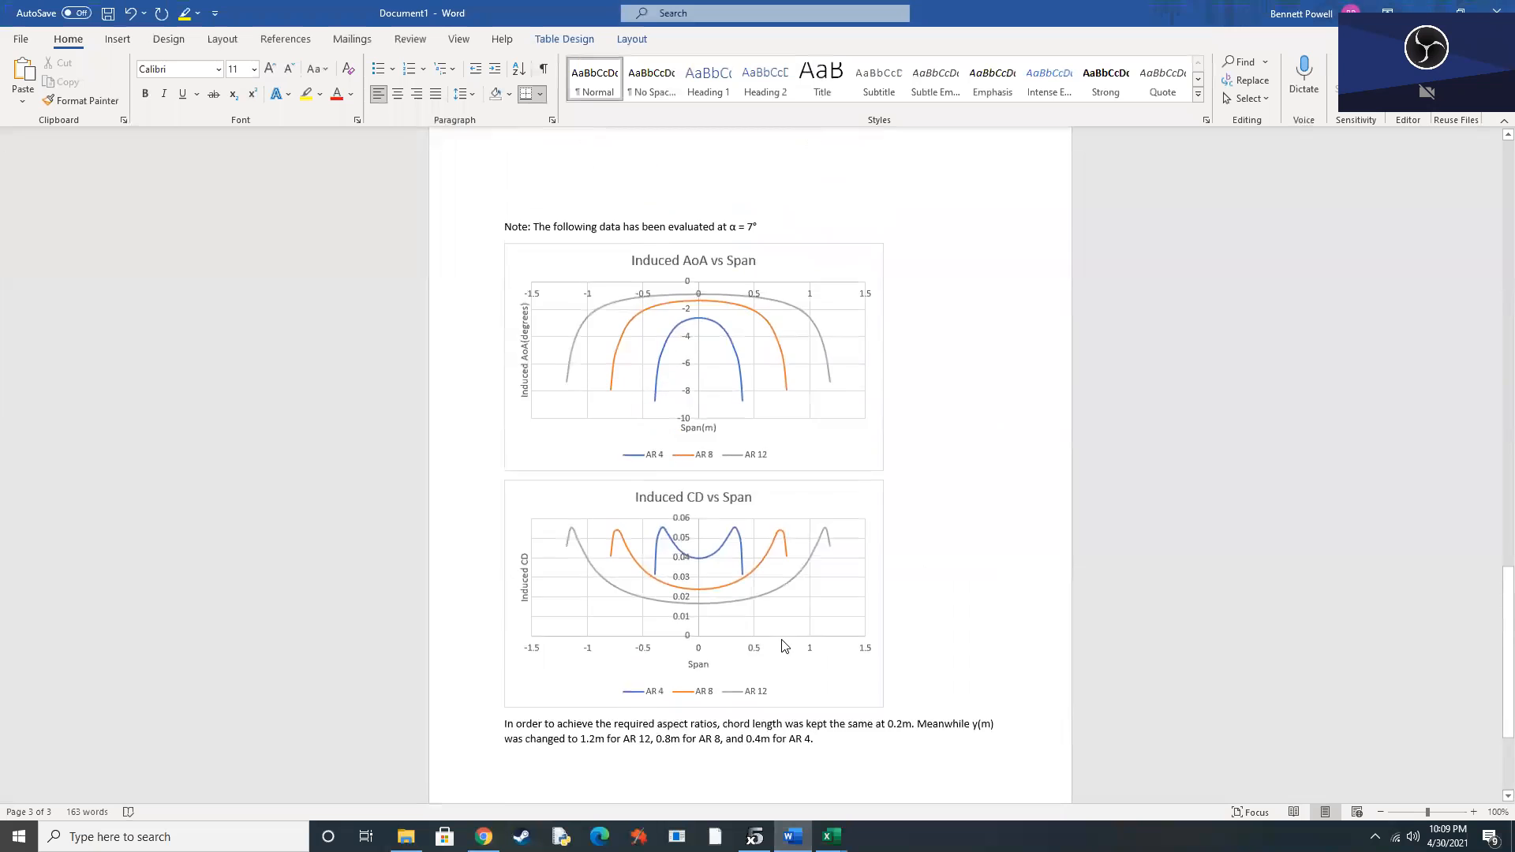
scroll(799, 619, up, 10)
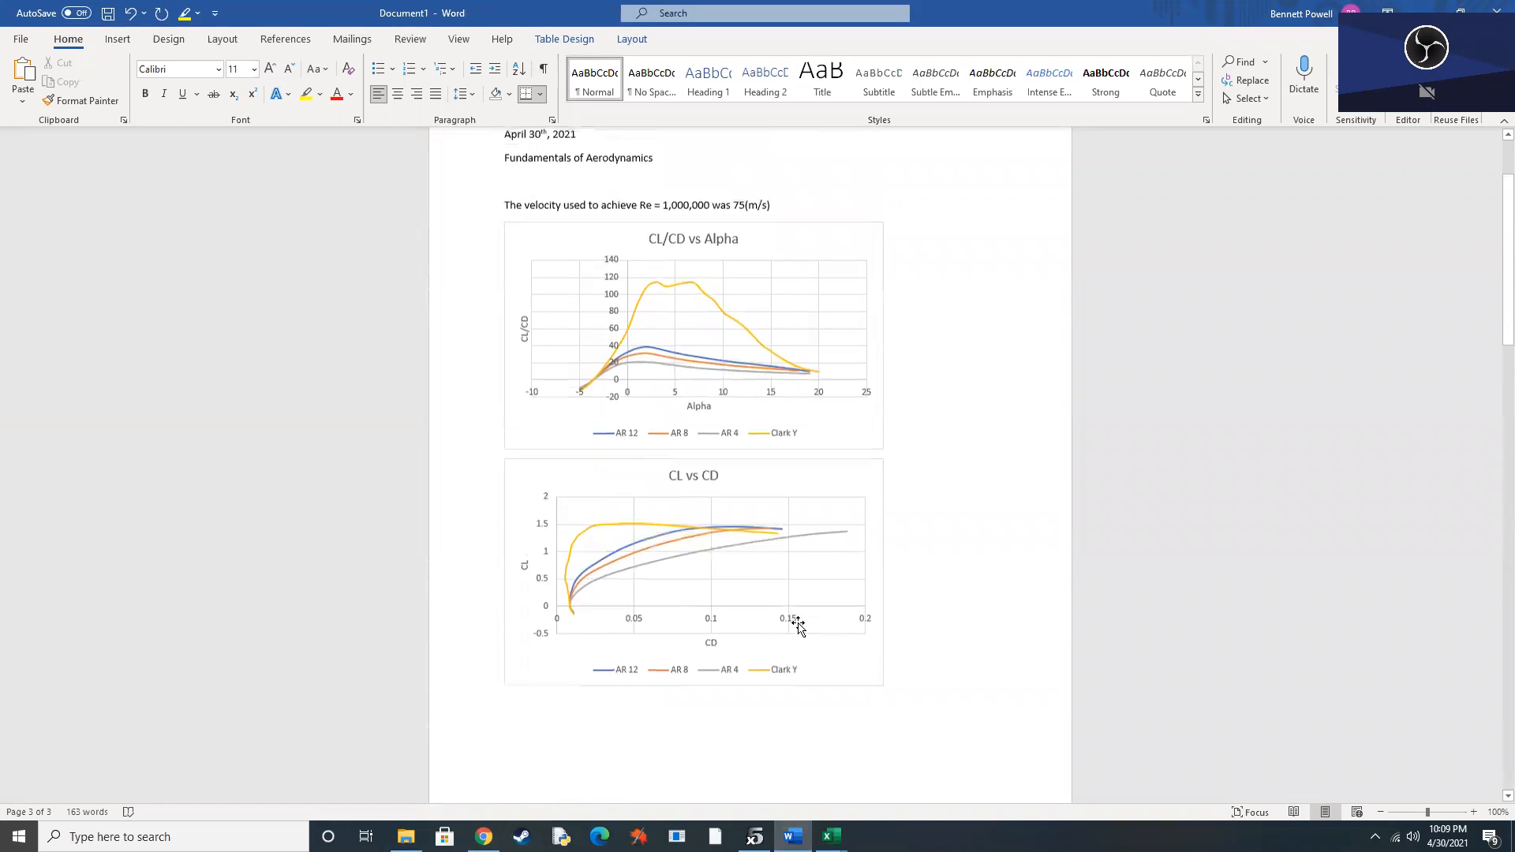
scroll(799, 626, down, 14)
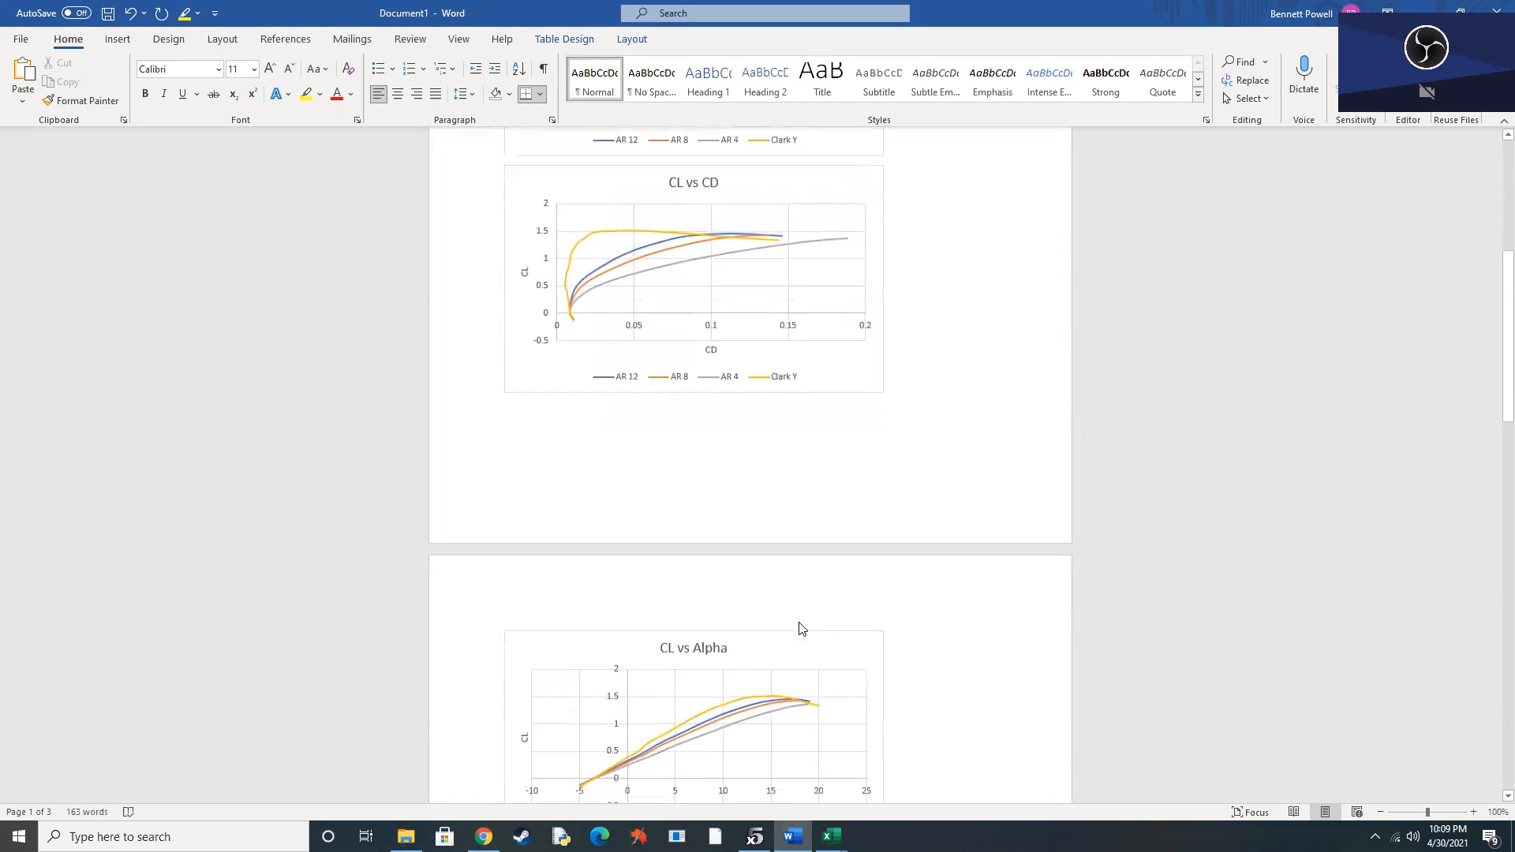
scroll(746, 567, down, 4)
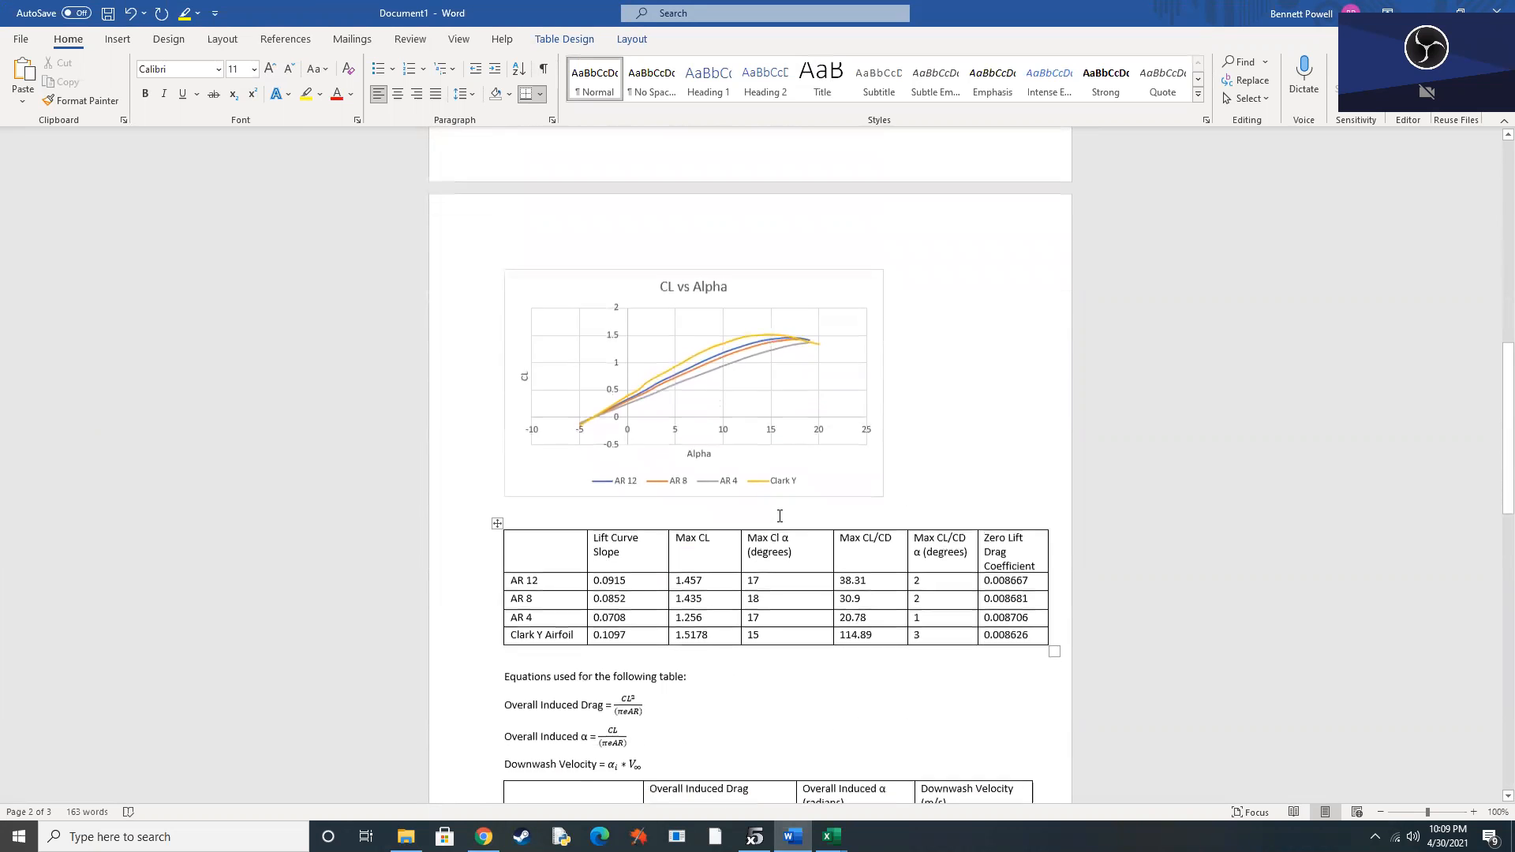
scroll(598, 559, down, 2)
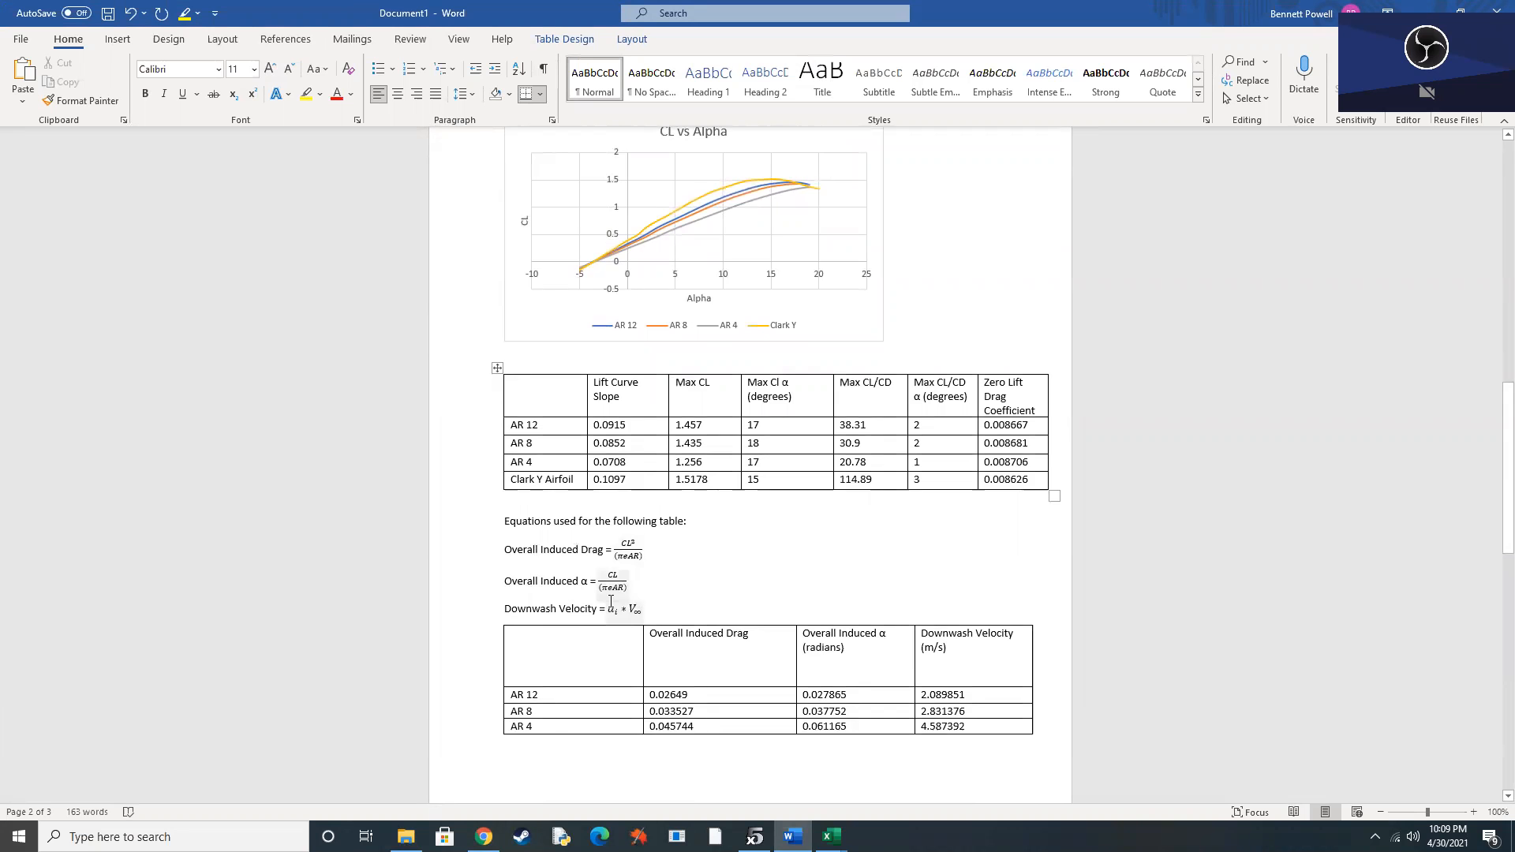
scroll(611, 603, down, 12)
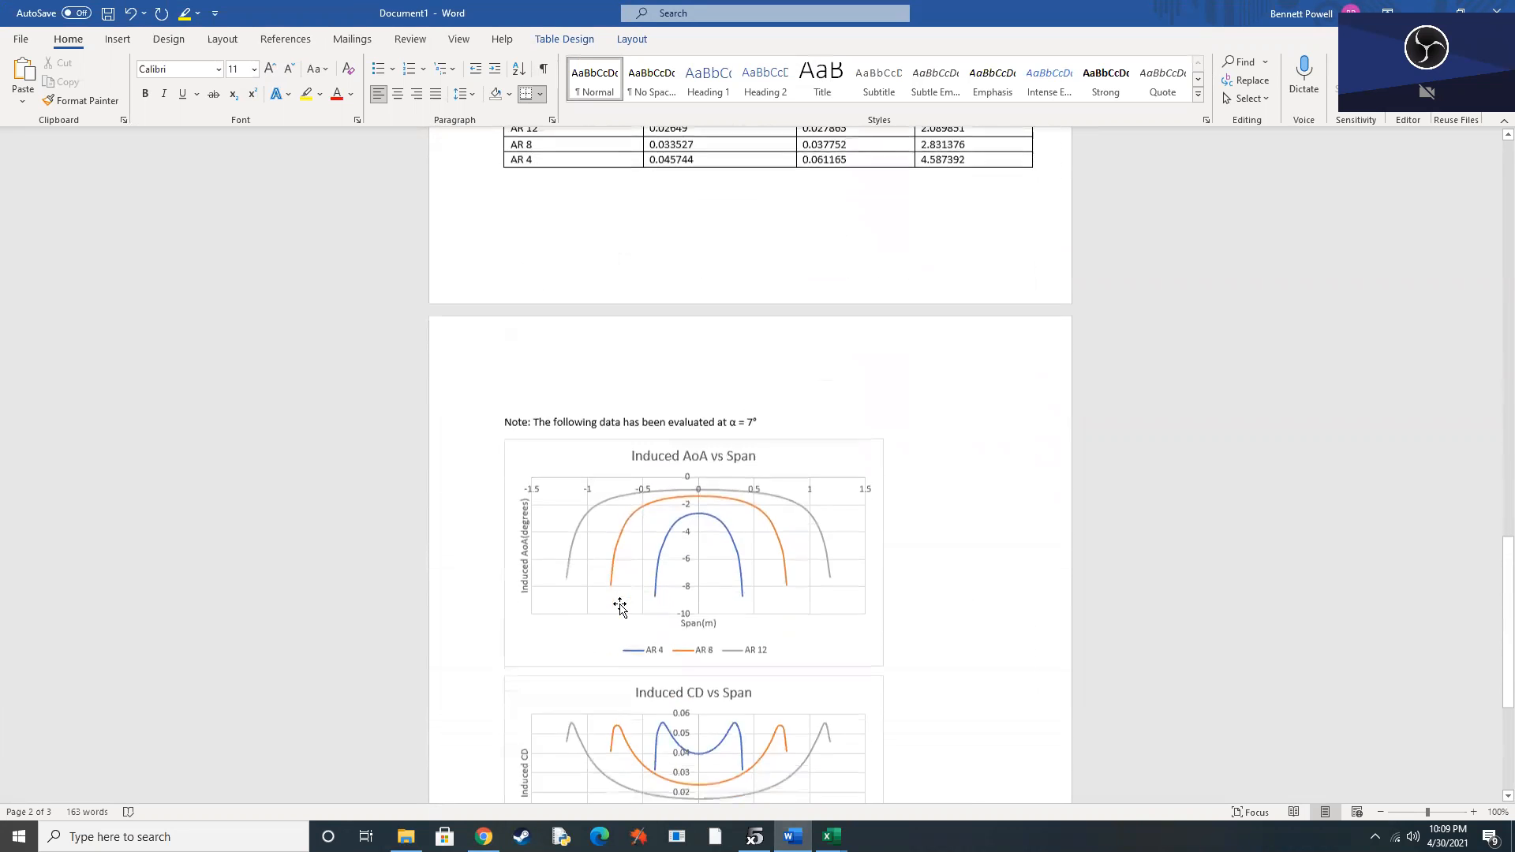
scroll(620, 606, down, 5)
scroll(841, 584, up, 4)
scroll(844, 622, up, 15)
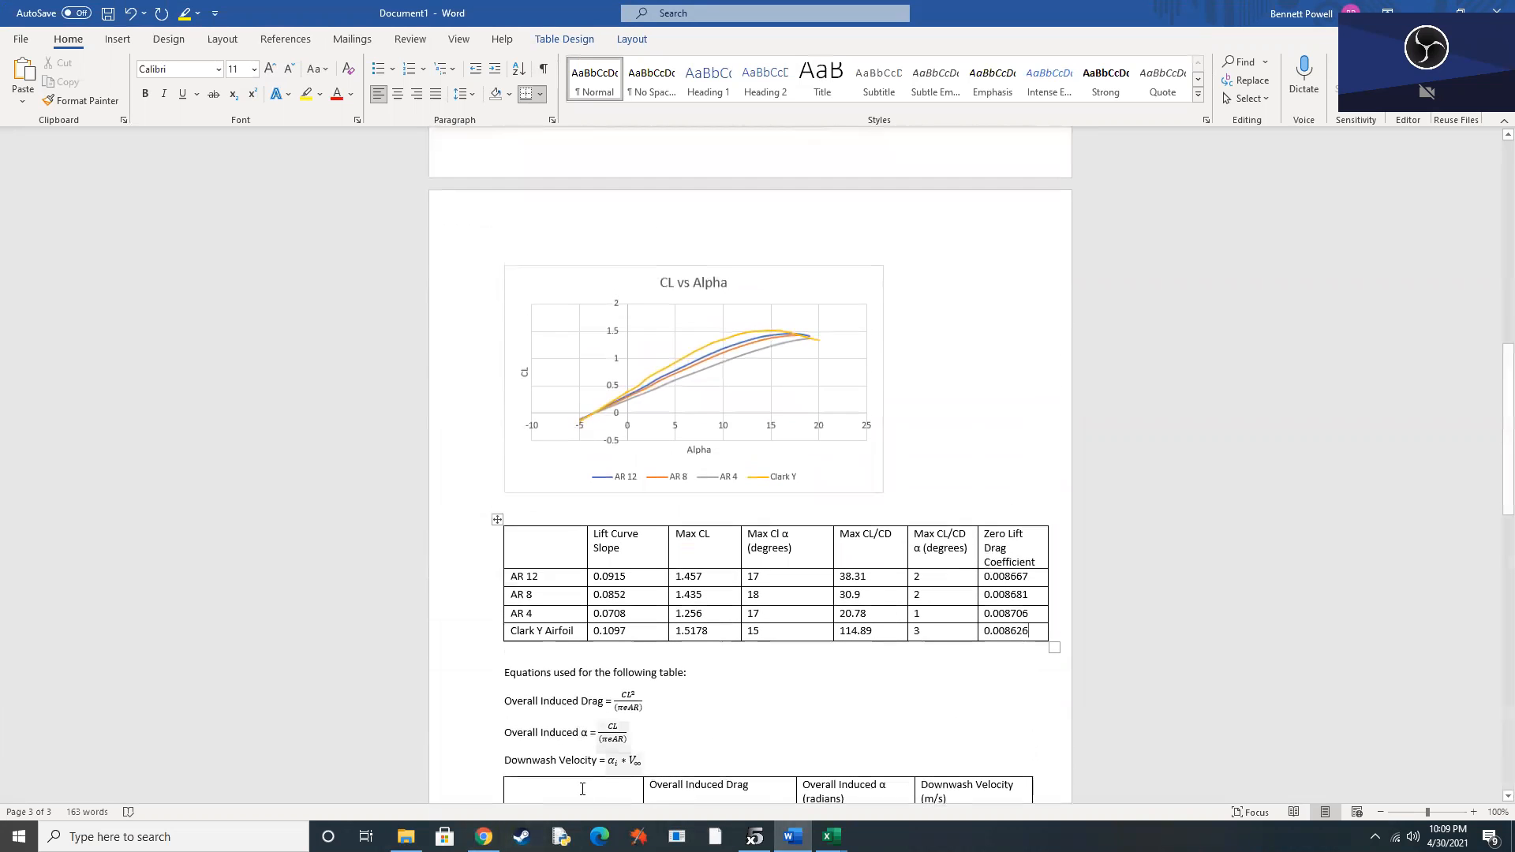
Switch to Chrome and check the XFLR5 Project assignment requirements against the completed report.
mouse_move(484, 836)
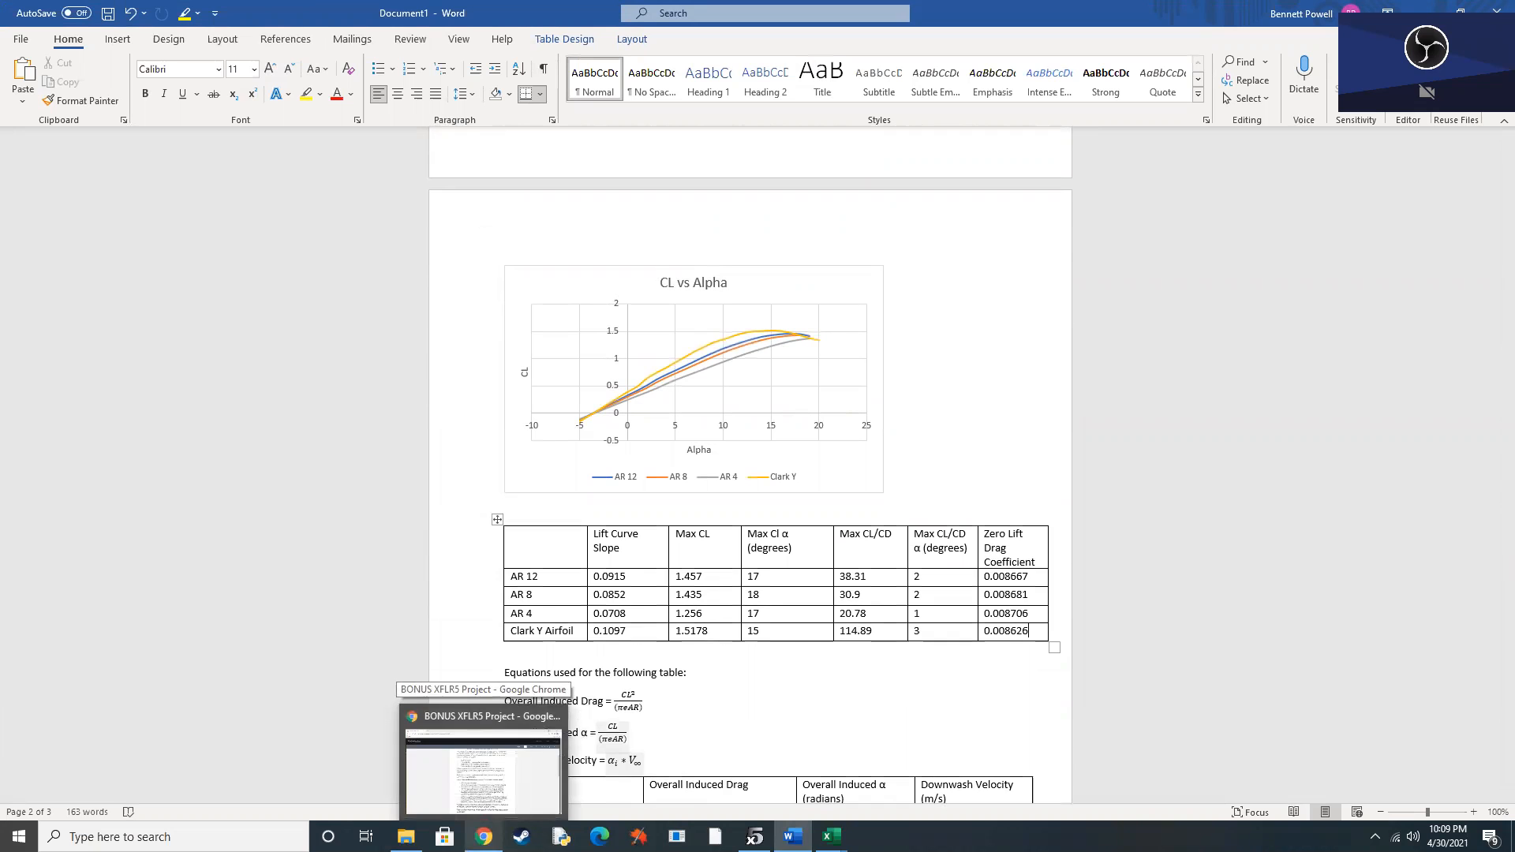
click(484, 836)
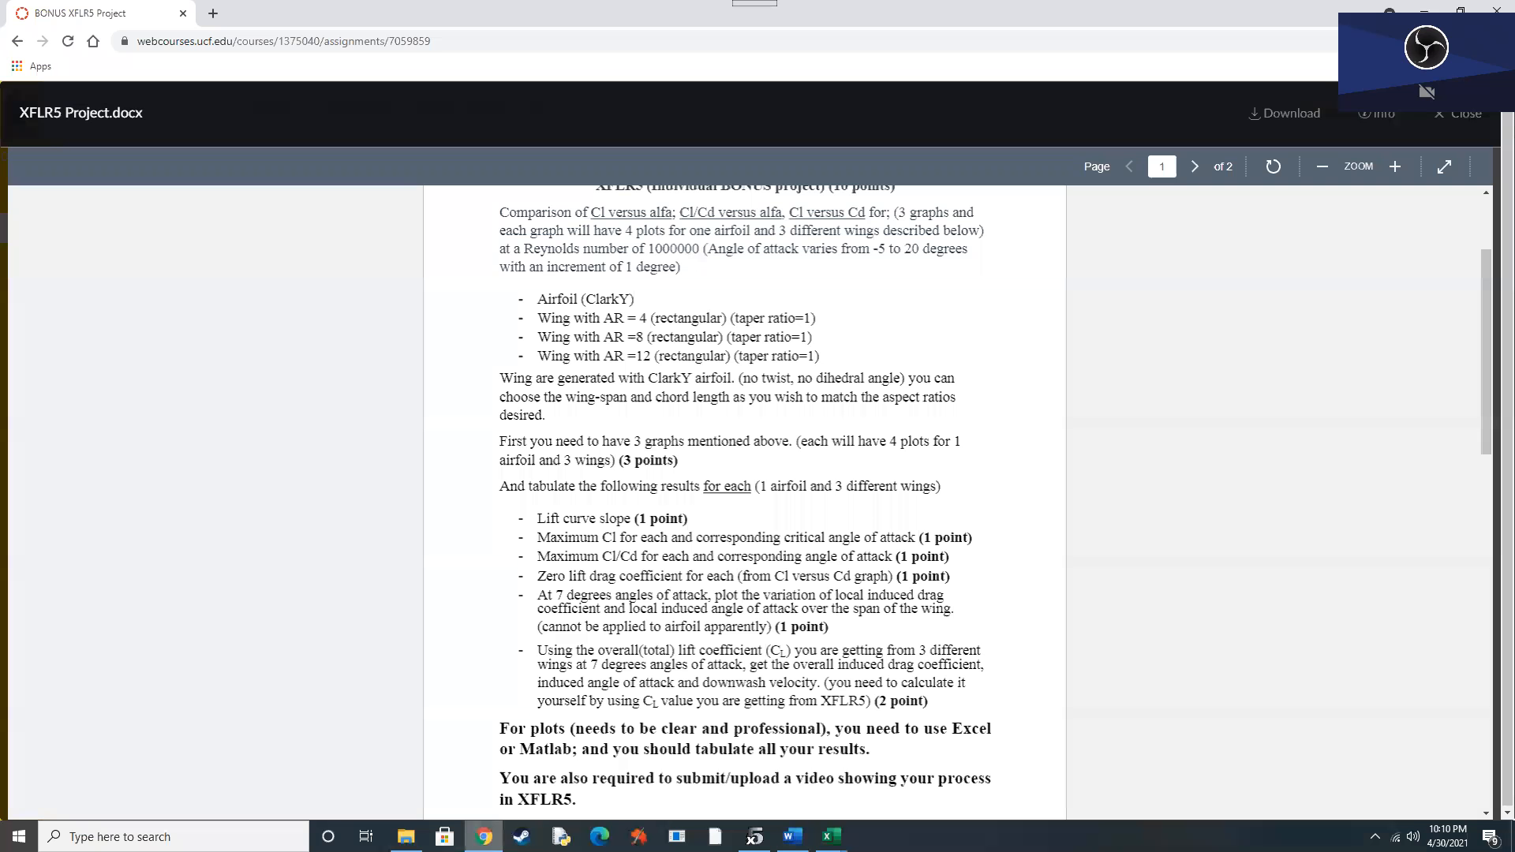
scroll(623, 717, down, 1)
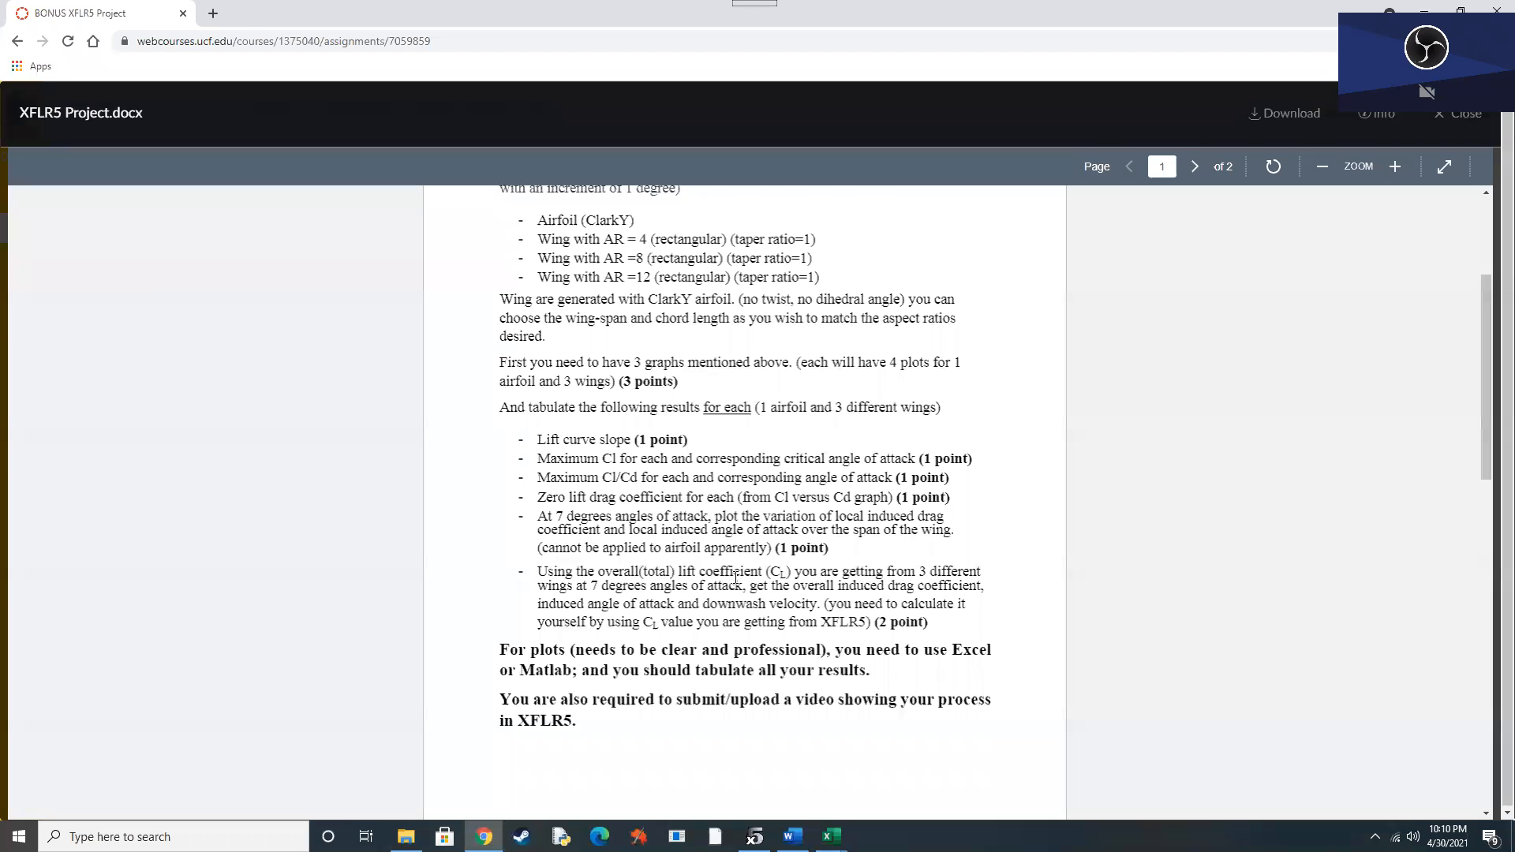
scroll(751, 594, up, 3)
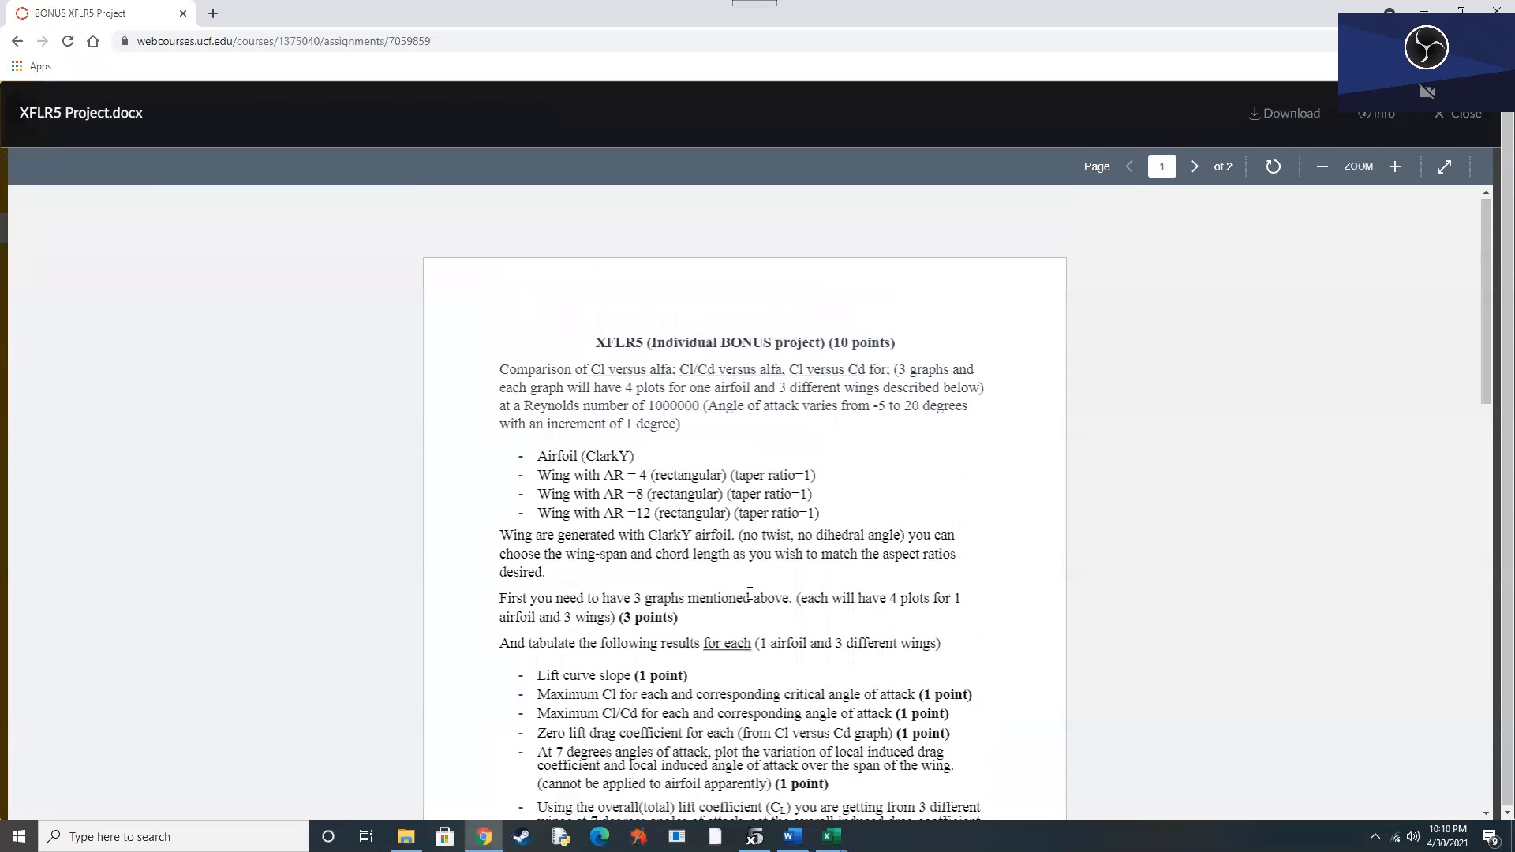
scroll(751, 593, down, 2)
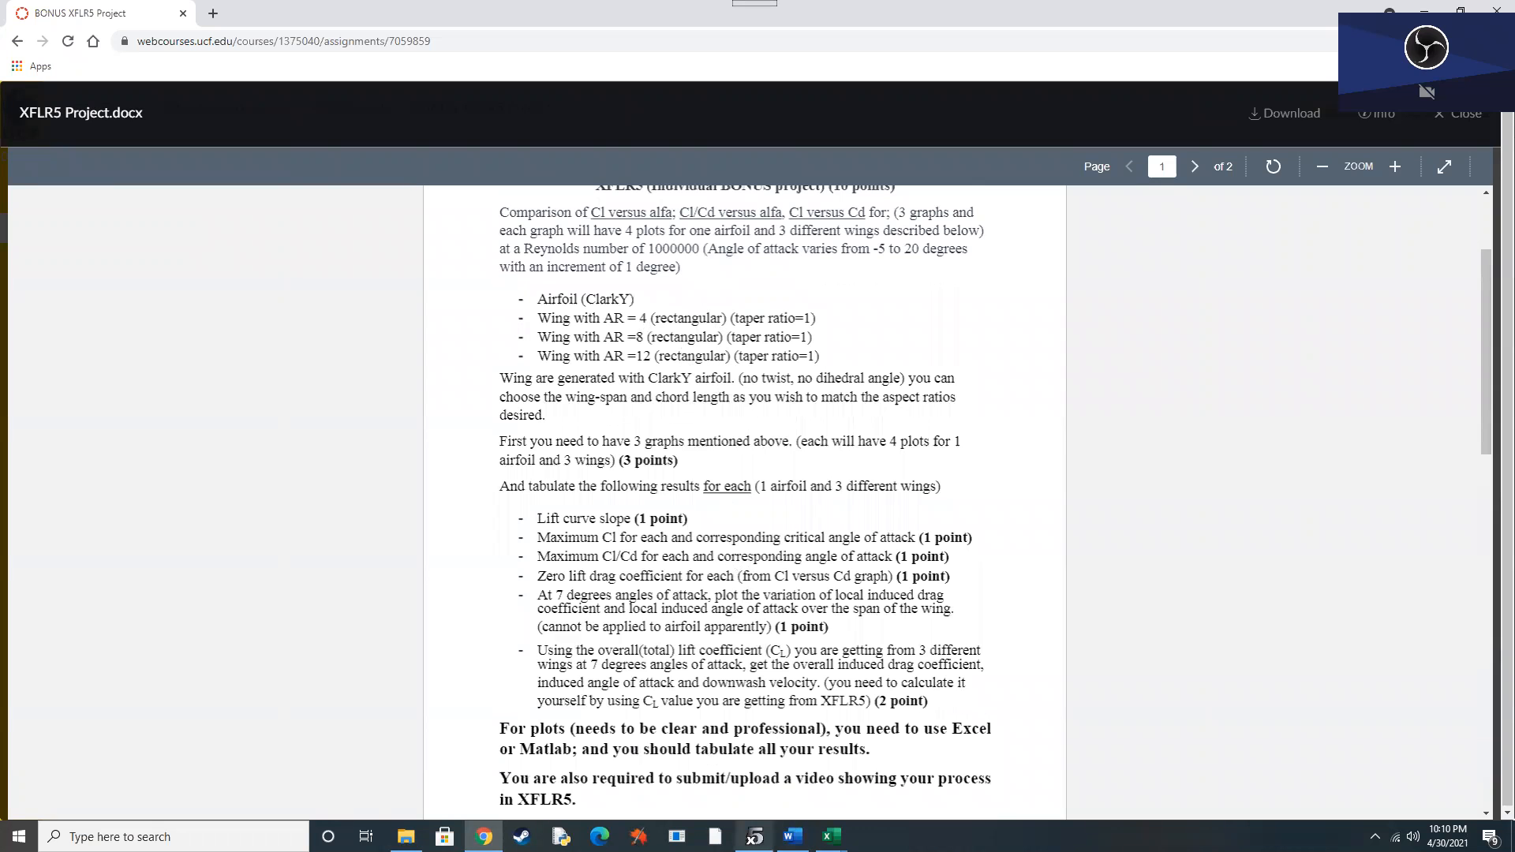
Switch to XFLR5 and examine the AR 12 wing in the 3D view from several angles.
click(755, 836)
click(195, 48)
drag(868, 360, 588, 695)
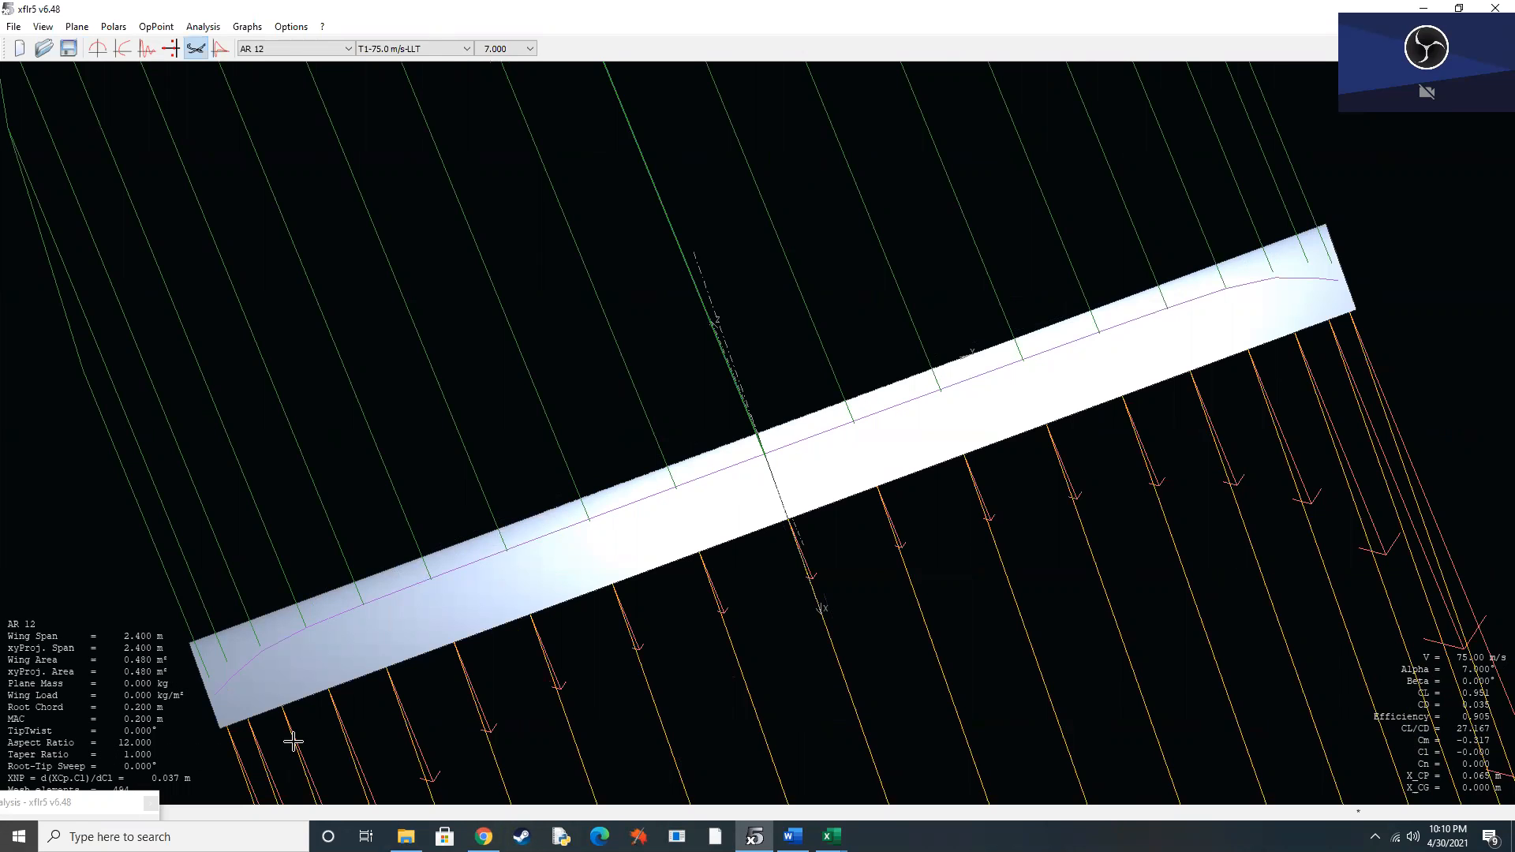
drag(339, 642, 1147, 368)
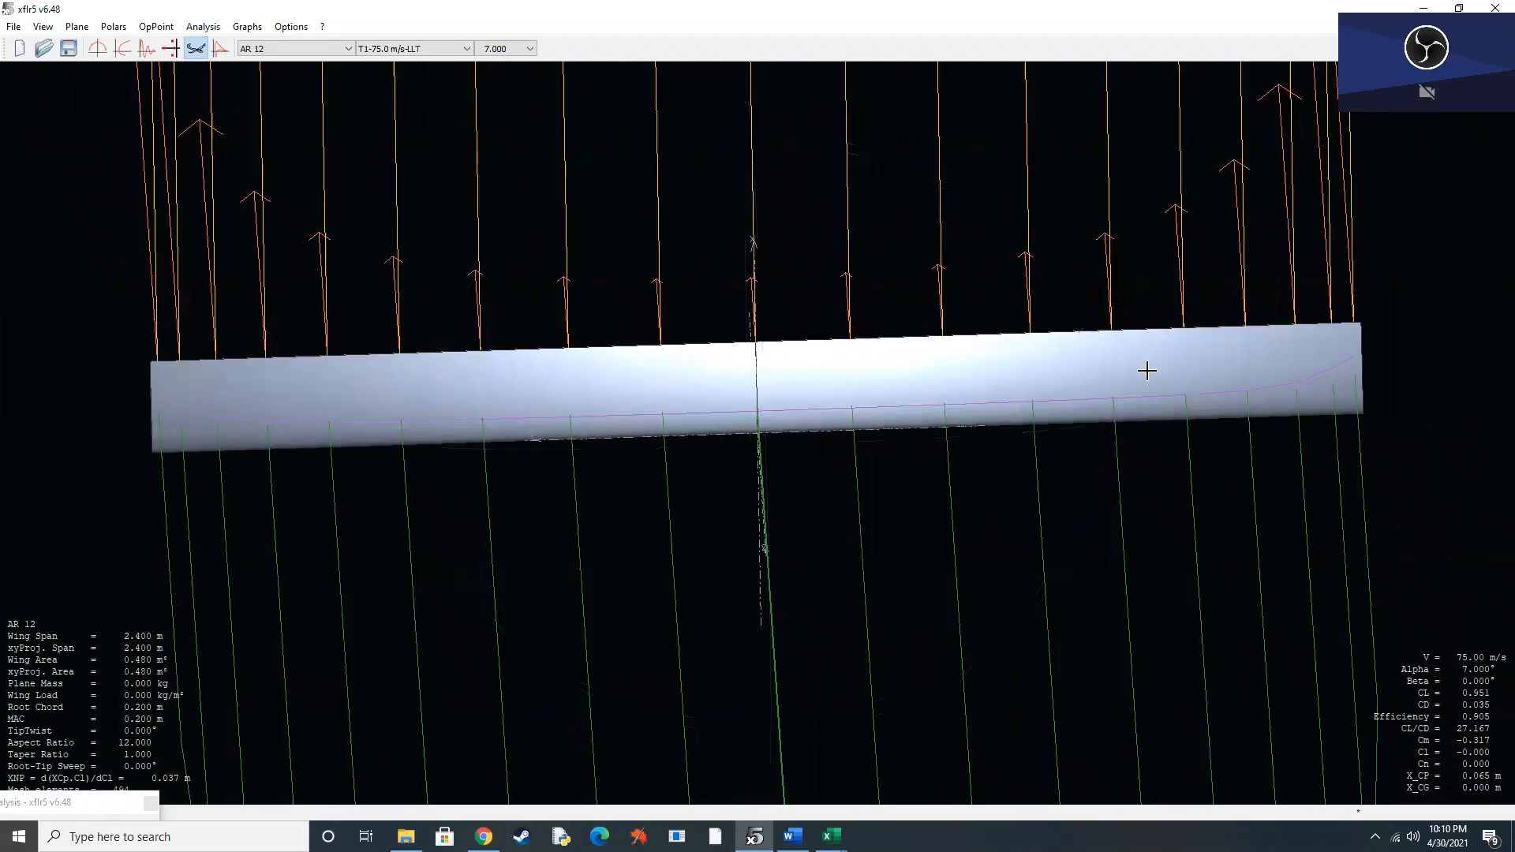